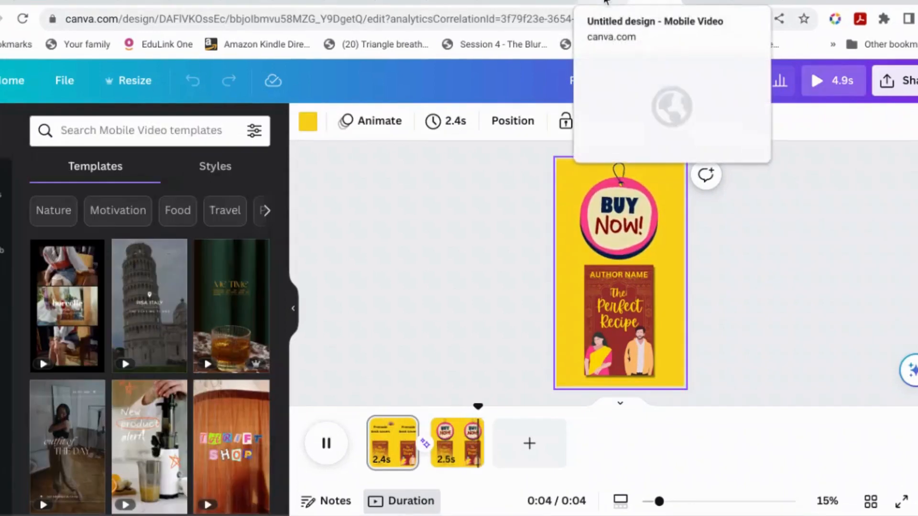
Copy the retail/sales set code set:nAFLm_uxuXs from the Lottie stickers document and return to the blank mobile video design
{"action": "left_click", "coordinate": [604, 3]}
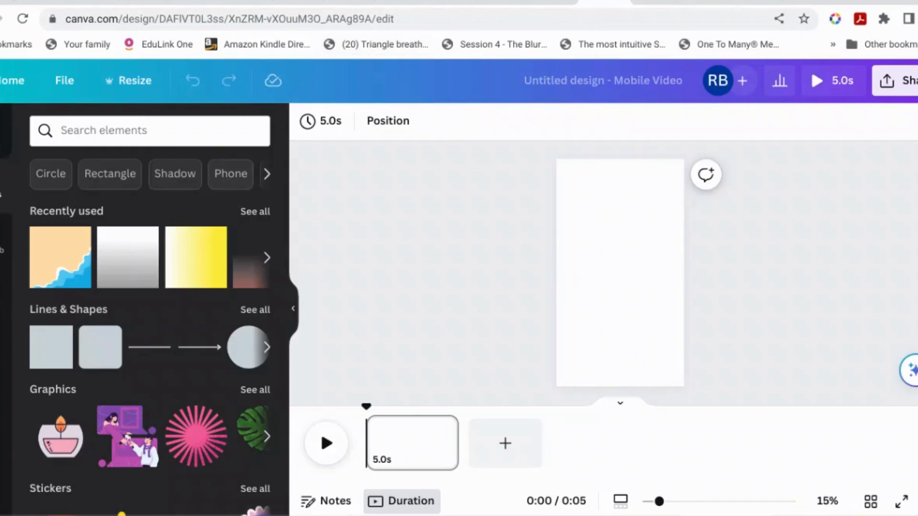
{"action": "left_click", "coordinate": [495, 2]}
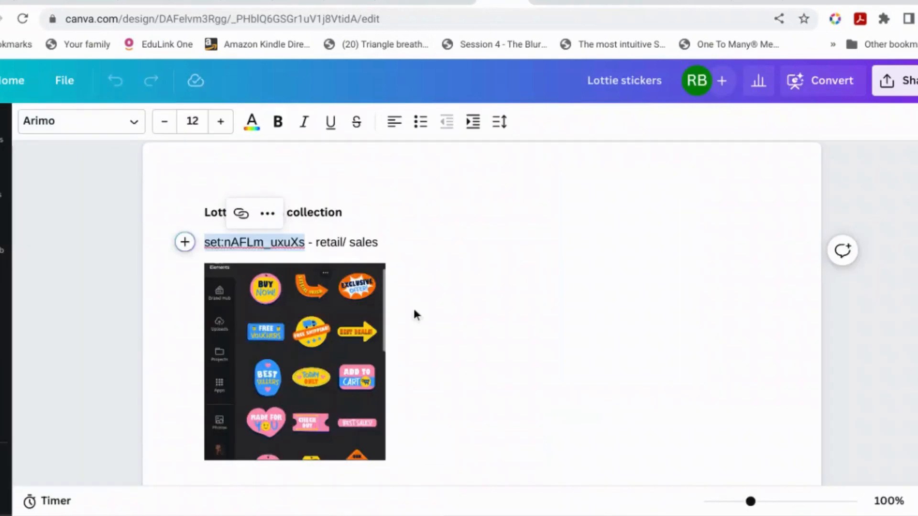
{"action": "right_click", "coordinate": [270, 241]}
{"action": "left_click", "coordinate": [321, 296]}
{"action": "left_click", "coordinate": [603, 2]}
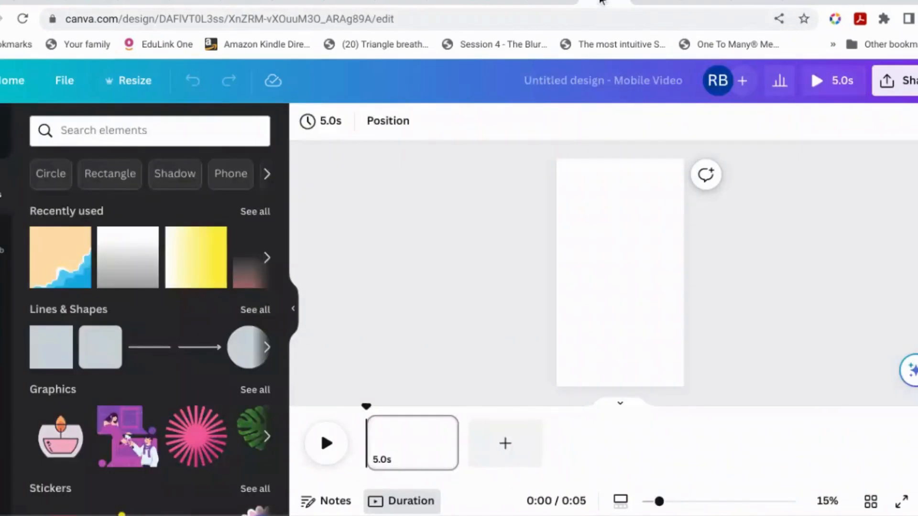
Search the elements for set:nAFLm_uxuXs and show all matching graphics
{"action": "left_click", "coordinate": [220, 134]}
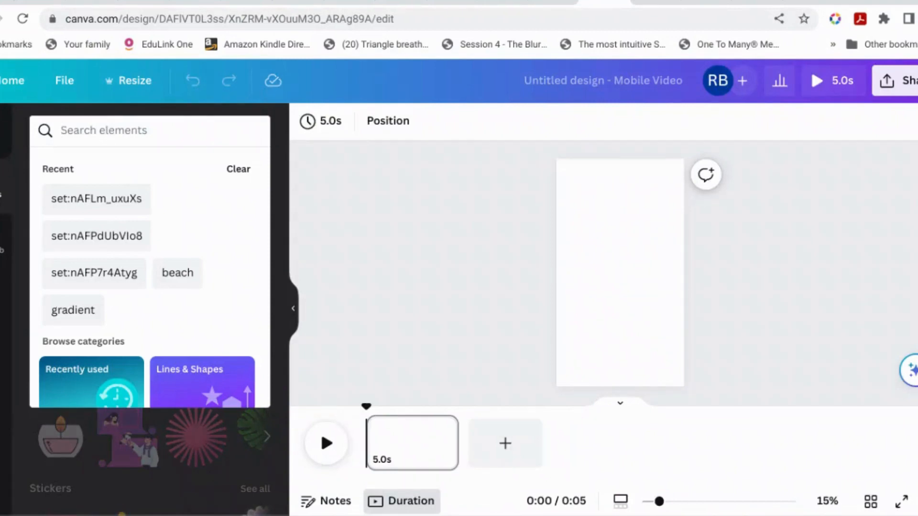
{"action": "key", "text": "ctrl+v"}
{"action": "left_click", "coordinate": [124, 262]}
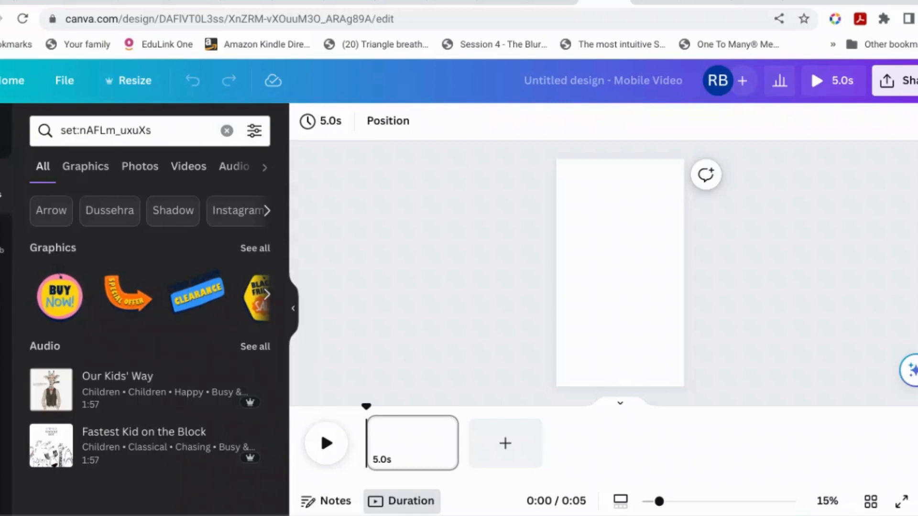
{"action": "left_click", "coordinate": [265, 249]}
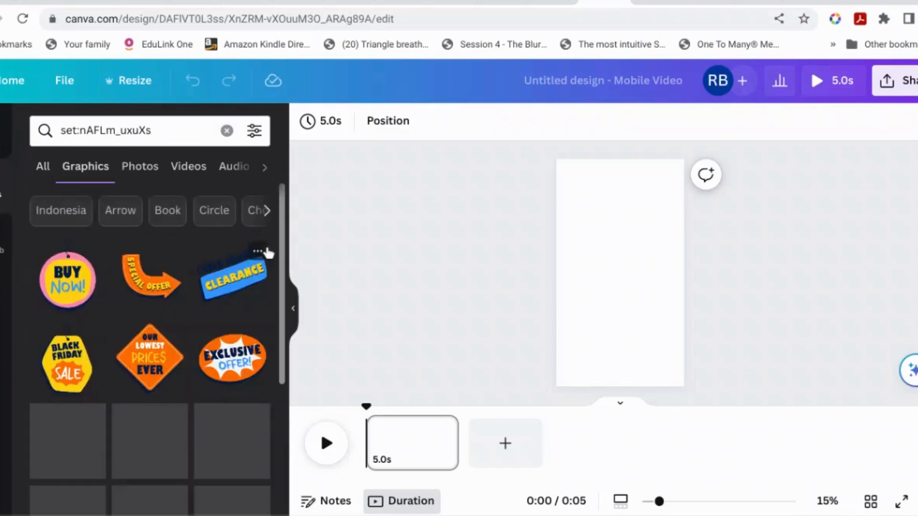
Examine the range of animated retail and sales stickers in the collection
{"action": "scroll", "coordinate": [142, 375], "scroll_direction": "down", "scroll_amount": 3}
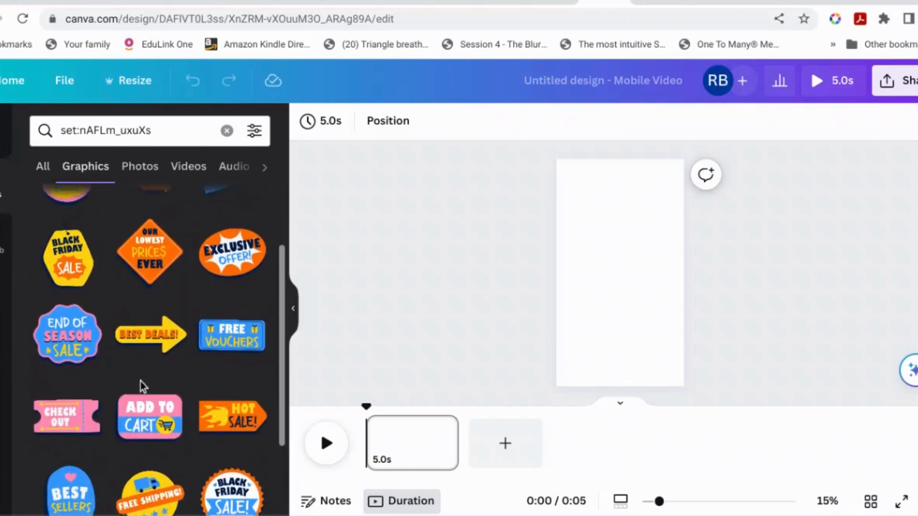
{"action": "scroll", "coordinate": [141, 381], "scroll_direction": "down", "scroll_amount": 2}
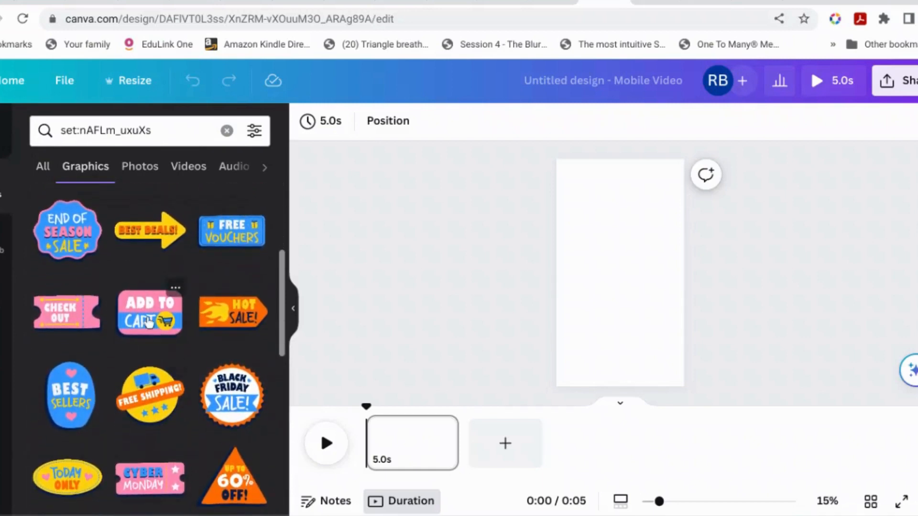
{"action": "scroll", "coordinate": [171, 317], "scroll_direction": "down", "scroll_amount": 2}
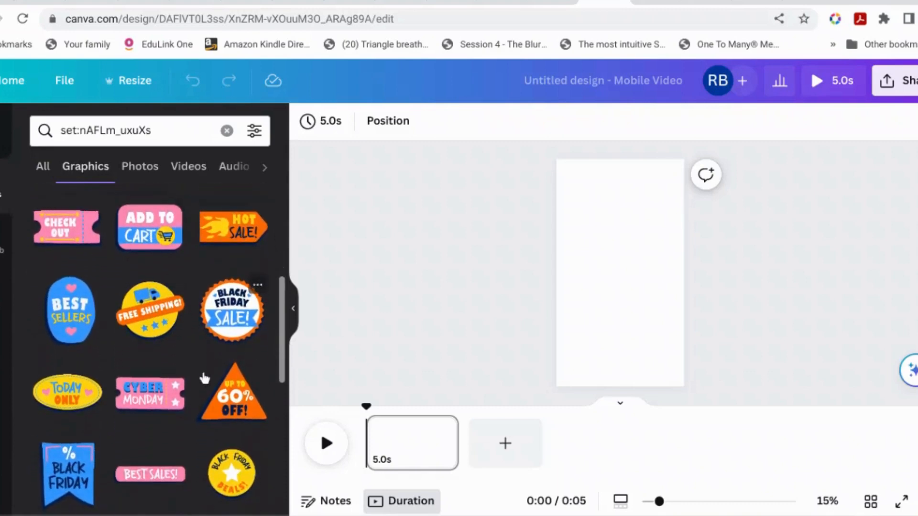
{"action": "scroll", "coordinate": [201, 375], "scroll_direction": "down", "scroll_amount": 2}
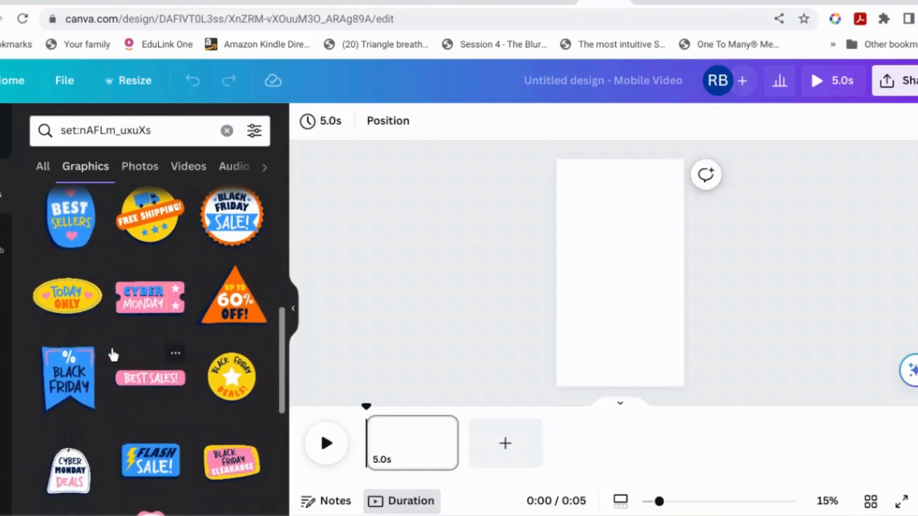
{"action": "scroll", "coordinate": [198, 458], "scroll_direction": "down", "scroll_amount": 4}
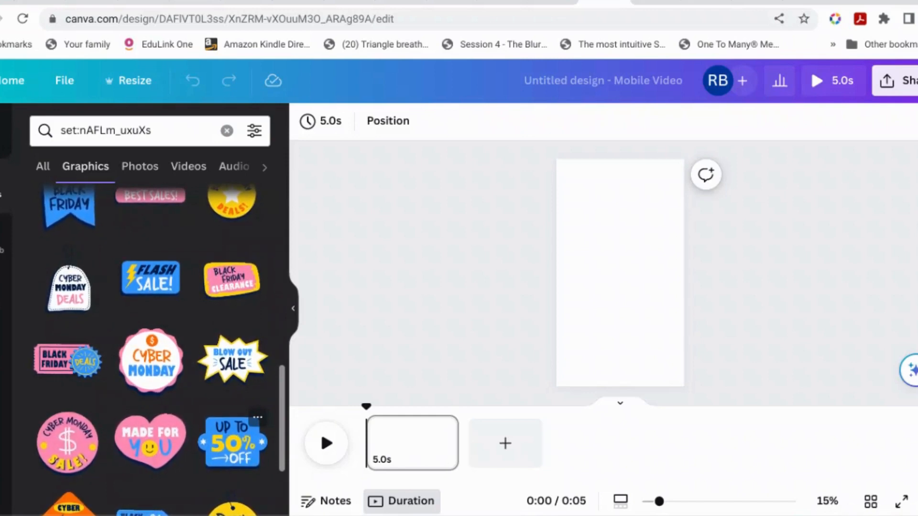
{"action": "scroll", "coordinate": [129, 443], "scroll_direction": "up", "scroll_amount": 1}
{"action": "scroll", "coordinate": [128, 435], "scroll_direction": "up", "scroll_amount": 10}
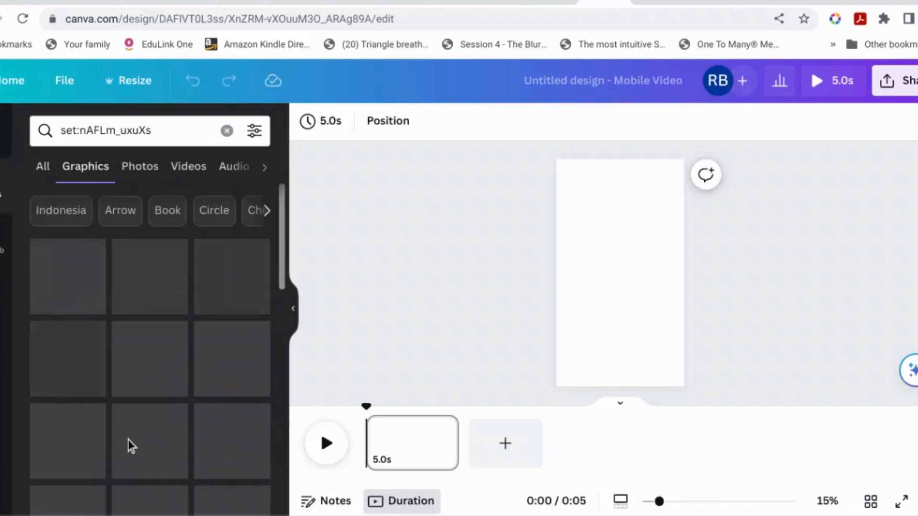
Add the "Buy Now!" sticker to the page, then resize it and place it in the page's lower-left area
{"action": "left_click", "coordinate": [70, 292]}
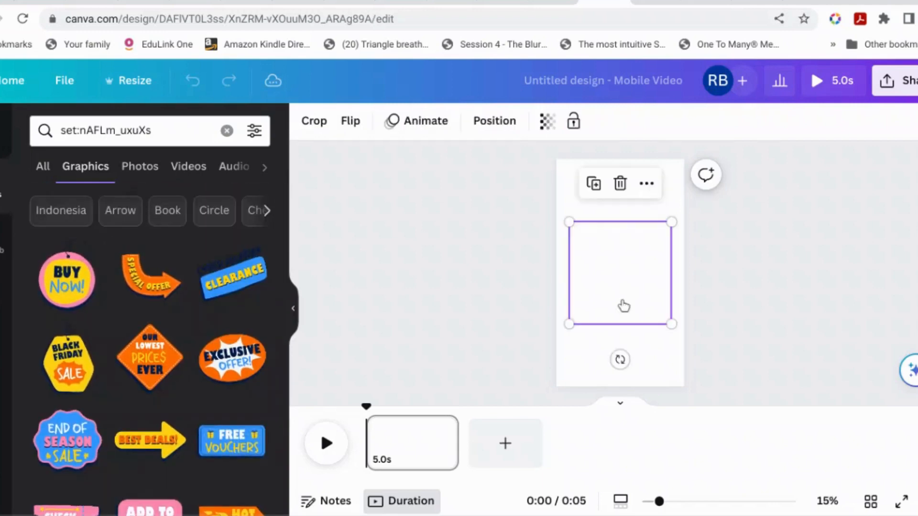
{"action": "left_click_drag", "start_coordinate": [671, 222], "coordinate": [841, 15]}
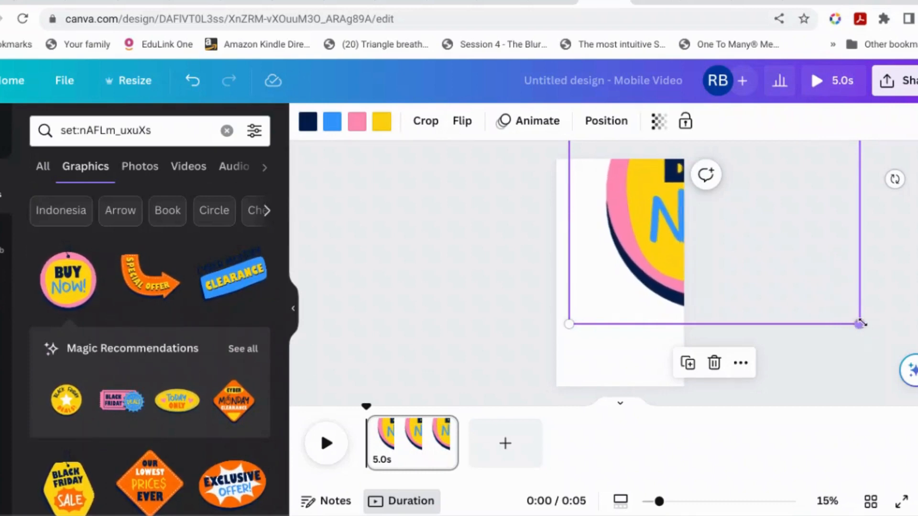
{"action": "left_click_drag", "start_coordinate": [859, 324], "coordinate": [716, 235]}
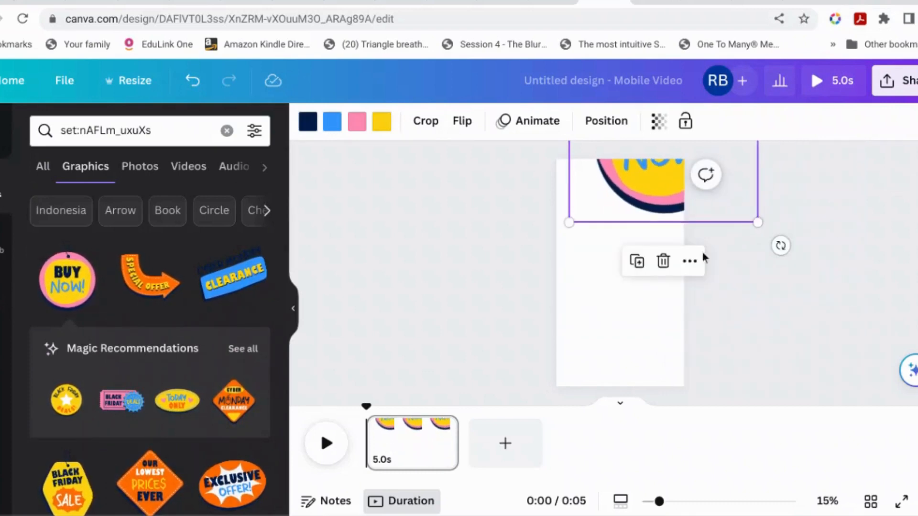
{"action": "left_click_drag", "start_coordinate": [691, 151], "coordinate": [660, 293]}
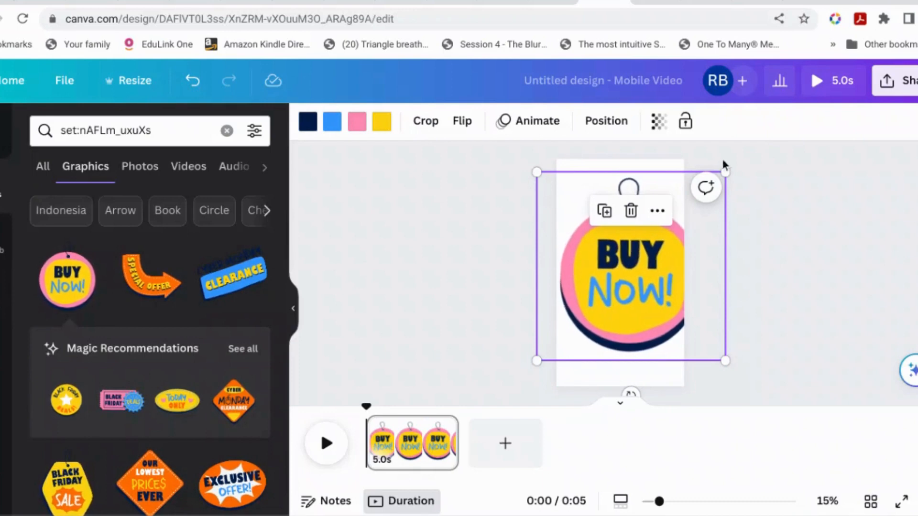
{"action": "left_click_drag", "start_coordinate": [704, 175], "coordinate": [602, 204]}
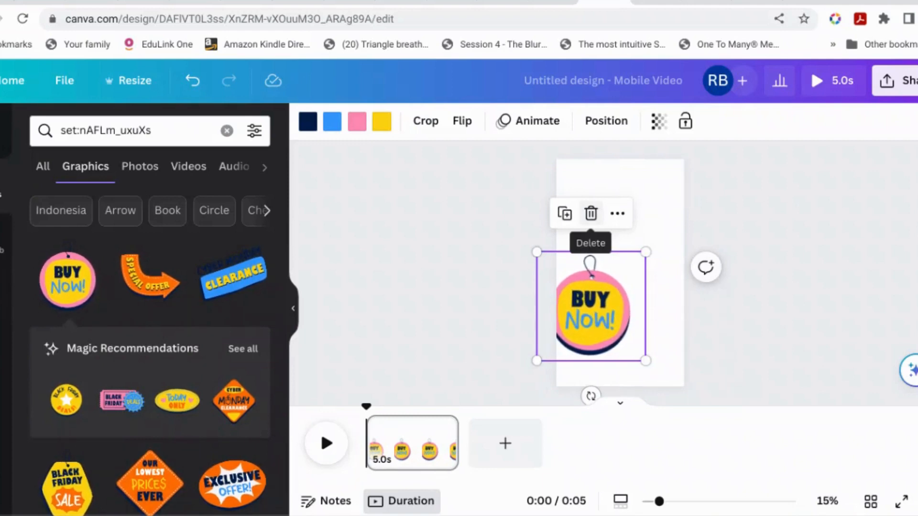
Copy the moving backgrounds set code set:nAFP7r4Atyg from the Lottie stickers document and return to the mobile video design
{"action": "scroll", "coordinate": [194, 329], "scroll_direction": "down", "scroll_amount": 5}
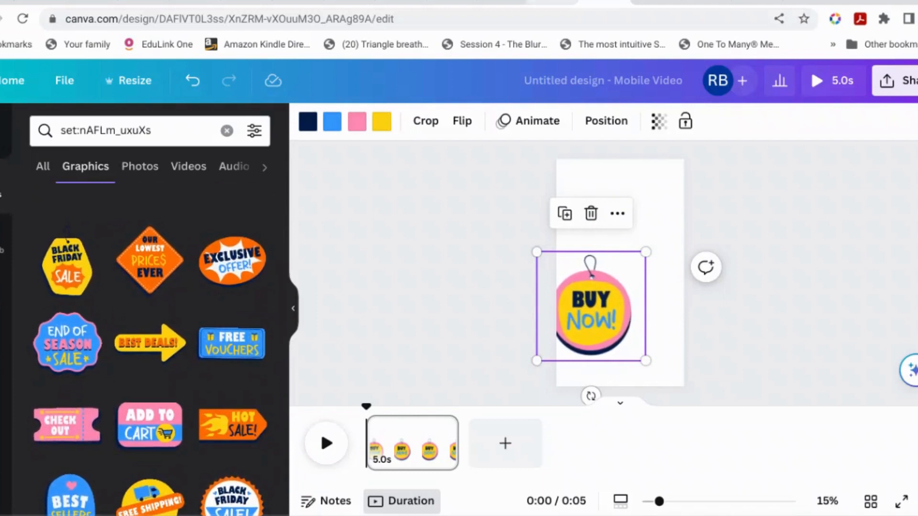
{"action": "left_click", "coordinate": [490, 2]}
{"action": "scroll", "coordinate": [492, 292], "scroll_direction": "down", "scroll_amount": 8}
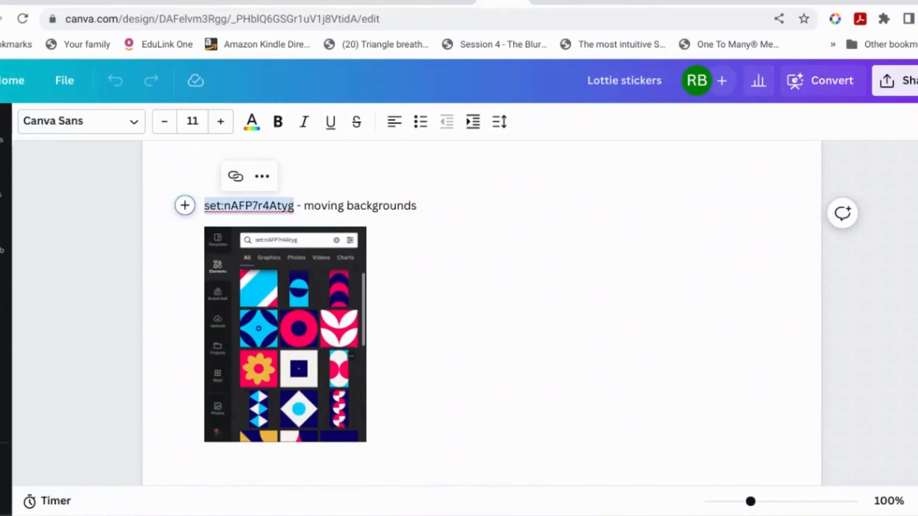
{"action": "left_click", "coordinate": [558, 2]}
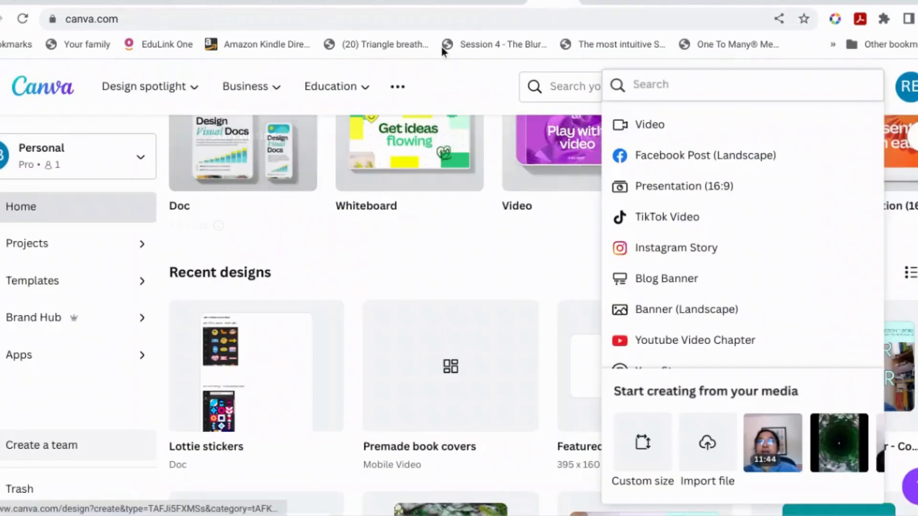
{"action": "left_click", "coordinate": [610, 2]}
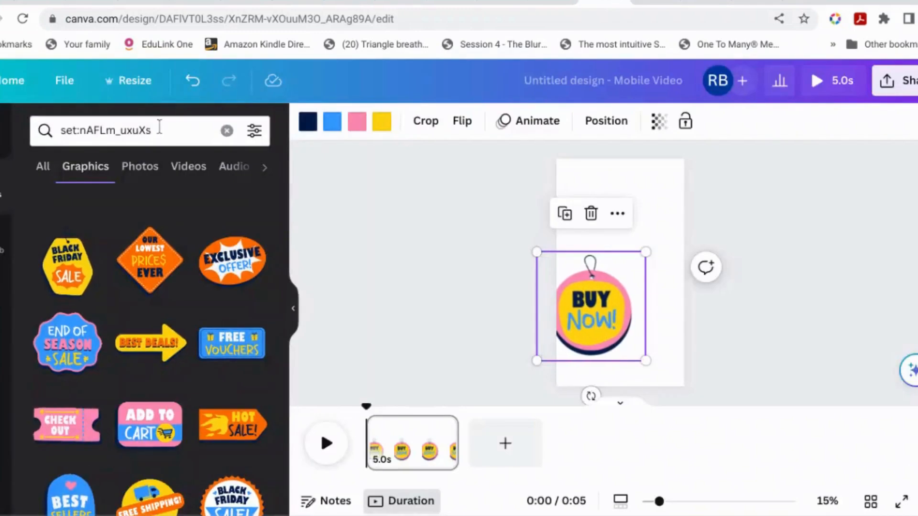
Search the elements for set:nAFP7r4Atyg and look through the animated background graphics
{"action": "left_click_drag", "start_coordinate": [160, 130], "coordinate": [38, 130]}
{"action": "type", "text": "set:nAFP7r4Atyg"}
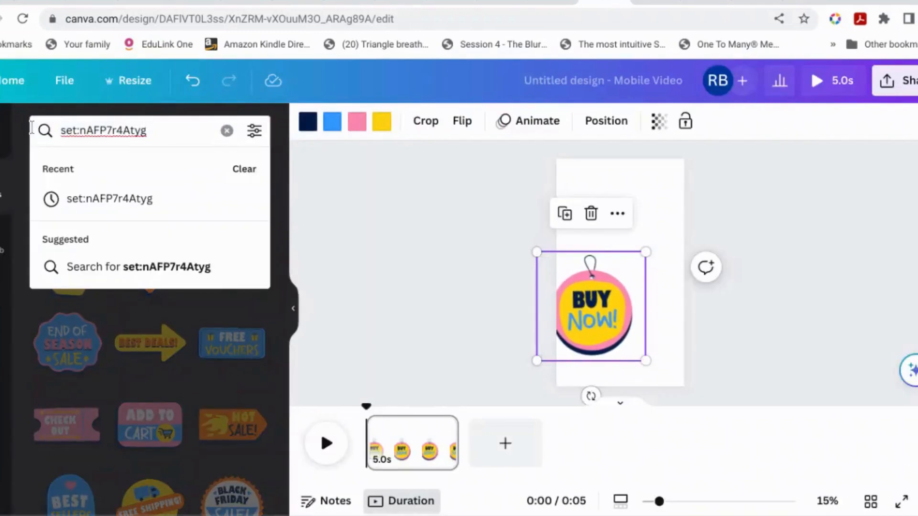
{"action": "left_click", "coordinate": [167, 265]}
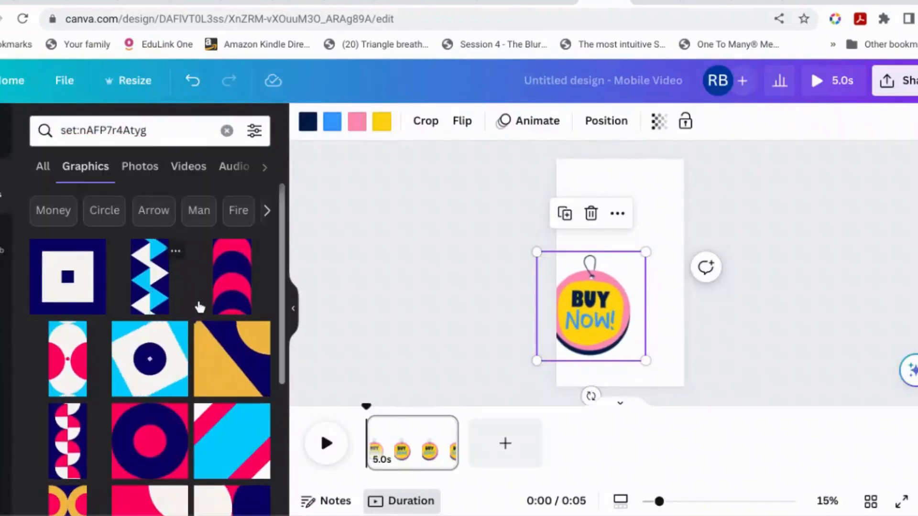
{"action": "scroll", "coordinate": [199, 307], "scroll_direction": "down", "scroll_amount": 5}
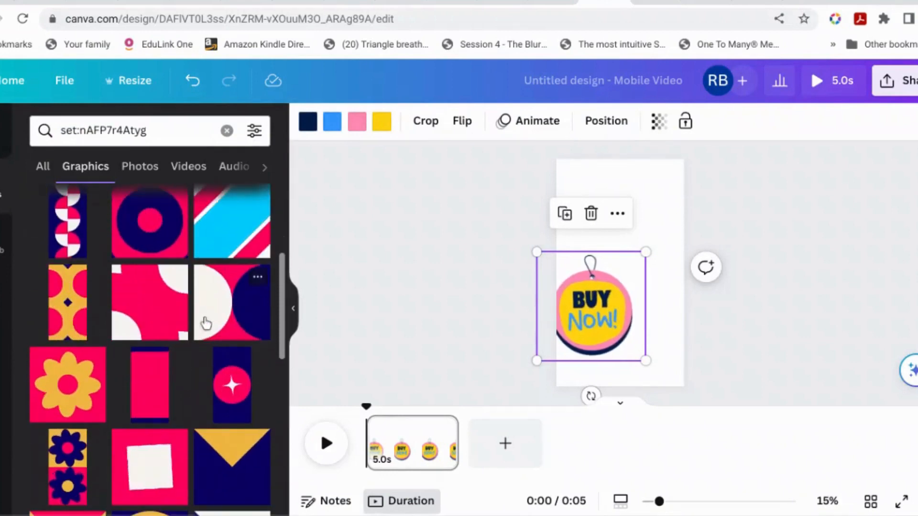
{"action": "scroll", "coordinate": [206, 323], "scroll_direction": "down", "scroll_amount": 10}
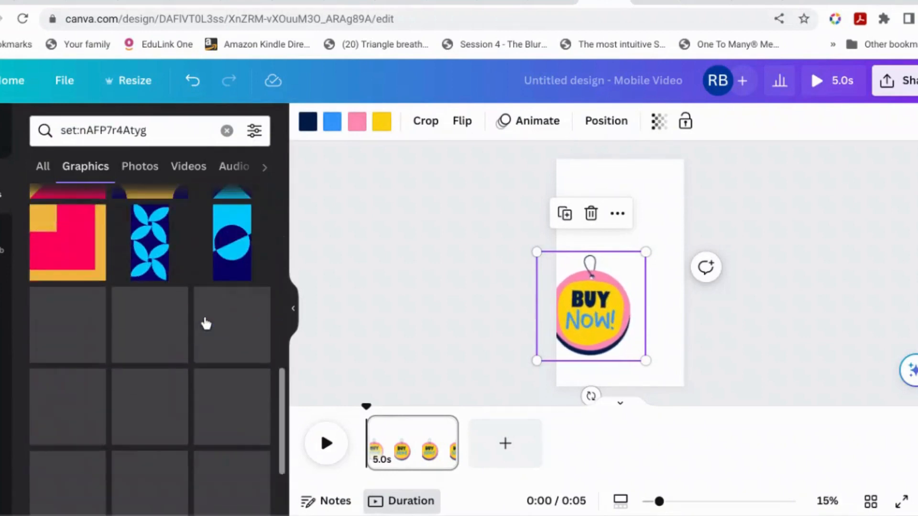
{"action": "scroll", "coordinate": [206, 323], "scroll_direction": "down", "scroll_amount": 2}
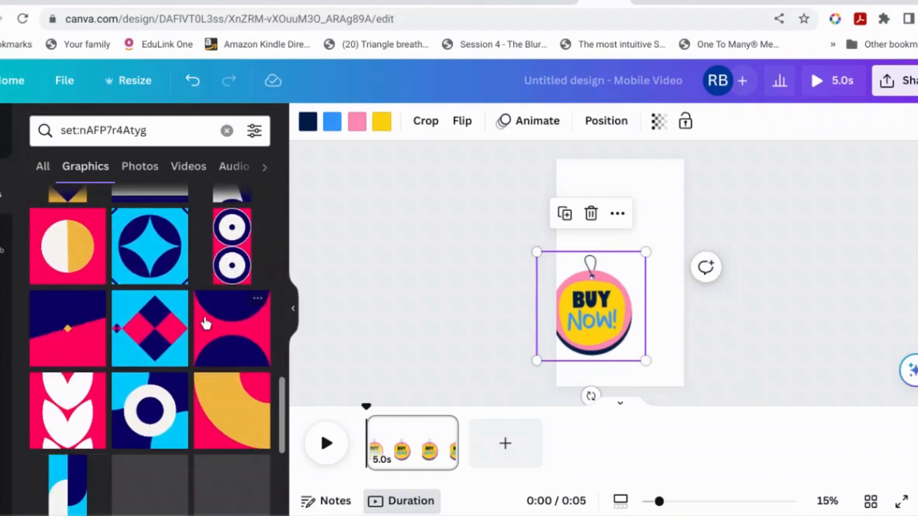
{"action": "scroll", "coordinate": [206, 323], "scroll_direction": "down", "scroll_amount": 4}
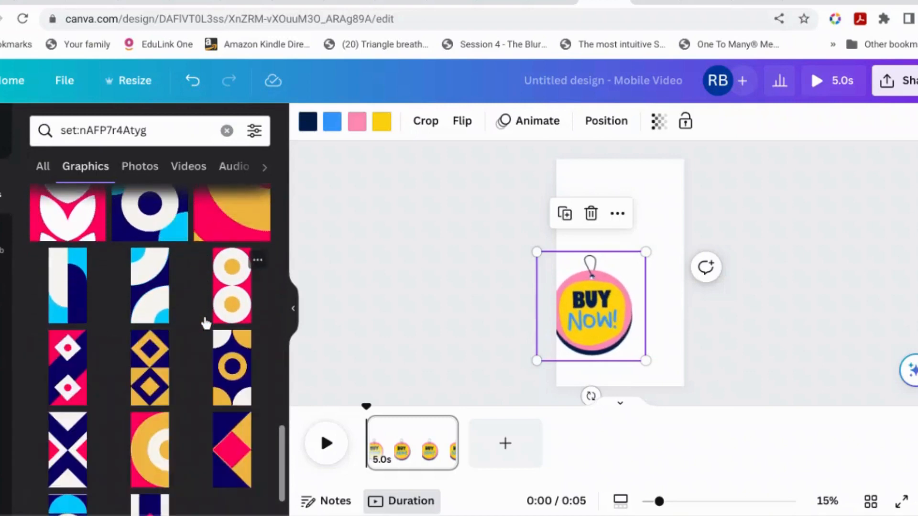
{"action": "scroll", "coordinate": [206, 323], "scroll_direction": "down", "scroll_amount": 2}
{"action": "scroll", "coordinate": [206, 323], "scroll_direction": "up", "scroll_amount": 15}
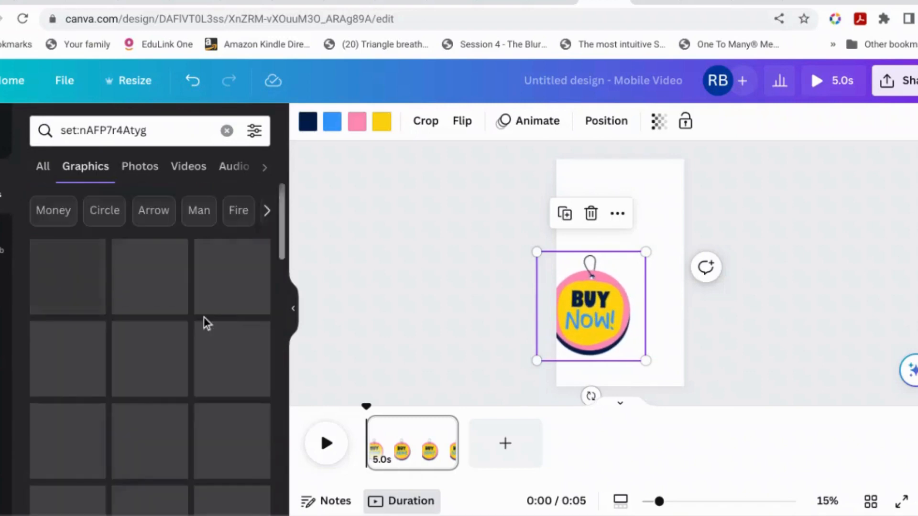
Copy the animated shapes set code set:nAFGWm3zGtw from the Lottie stickers document and return to the mobile video design
{"action": "left_click", "coordinate": [503, 2]}
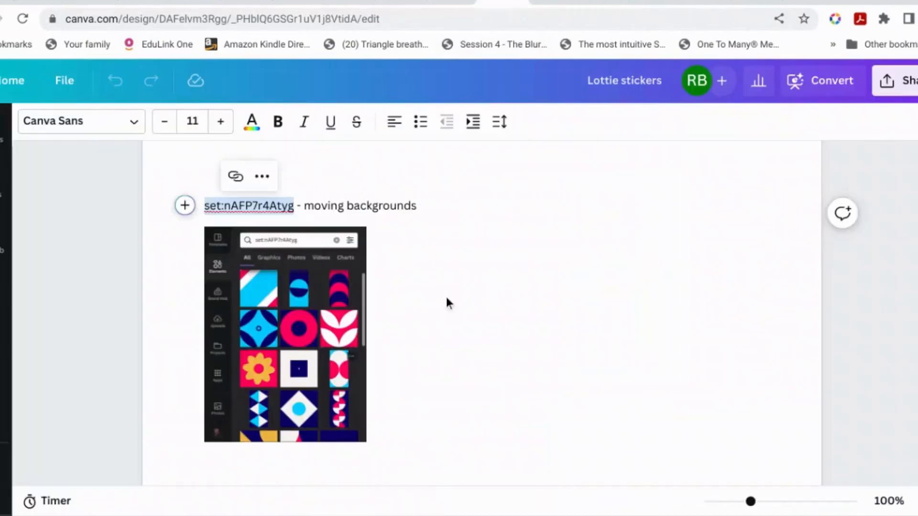
{"action": "scroll", "coordinate": [446, 295], "scroll_direction": "down", "scroll_amount": 10}
{"action": "scroll", "coordinate": [446, 295], "scroll_direction": "up", "scroll_amount": 12}
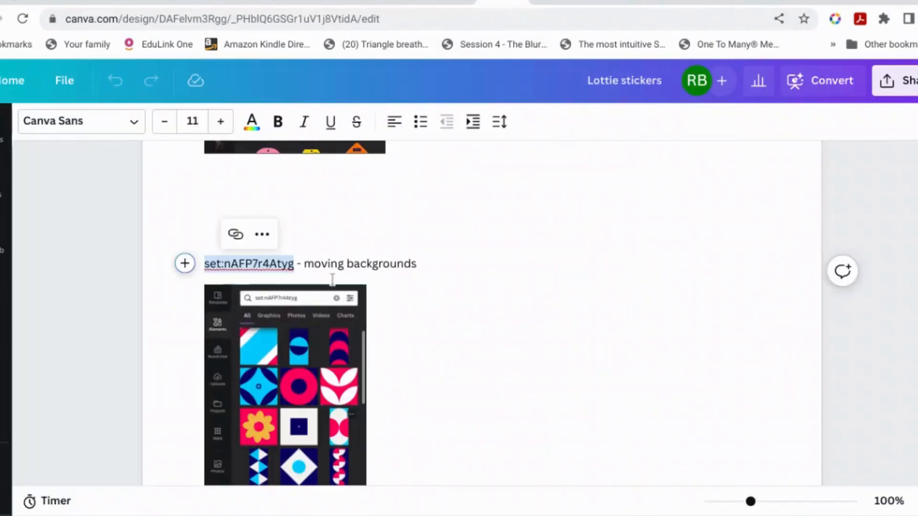
{"action": "left_click", "coordinate": [466, 356]}
{"action": "scroll", "coordinate": [466, 355], "scroll_direction": "down", "scroll_amount": 5}
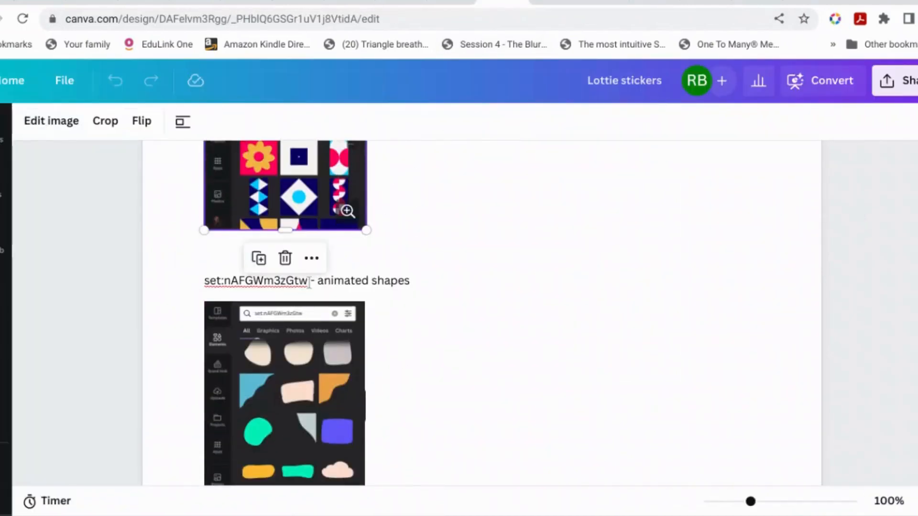
{"action": "left_click", "coordinate": [599, 2]}
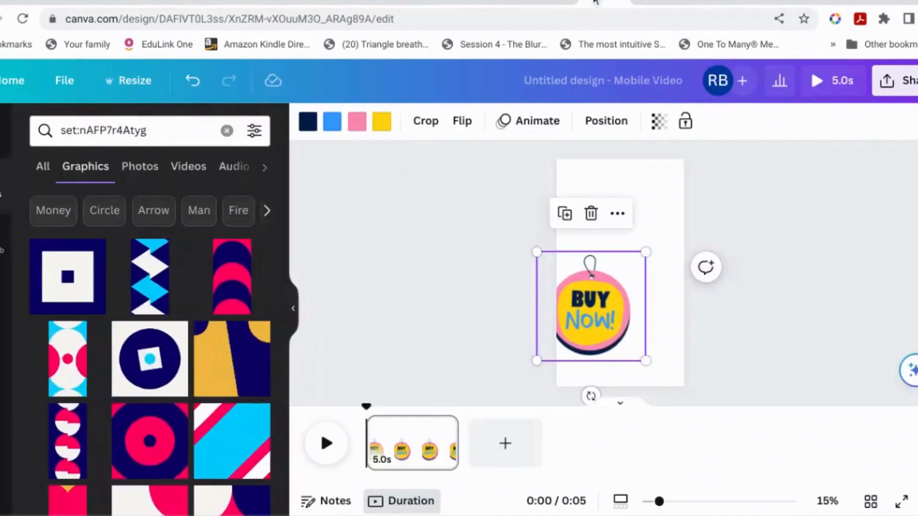
Search the elements for the animated shapes set set:nAFGWm3zGtw
{"action": "left_click", "coordinate": [655, 197]}
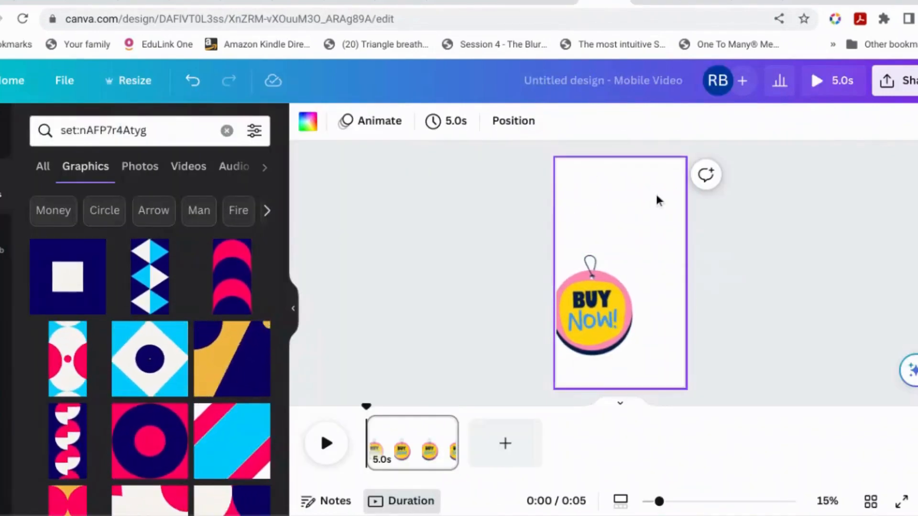
{"action": "left_click", "coordinate": [655, 197]}
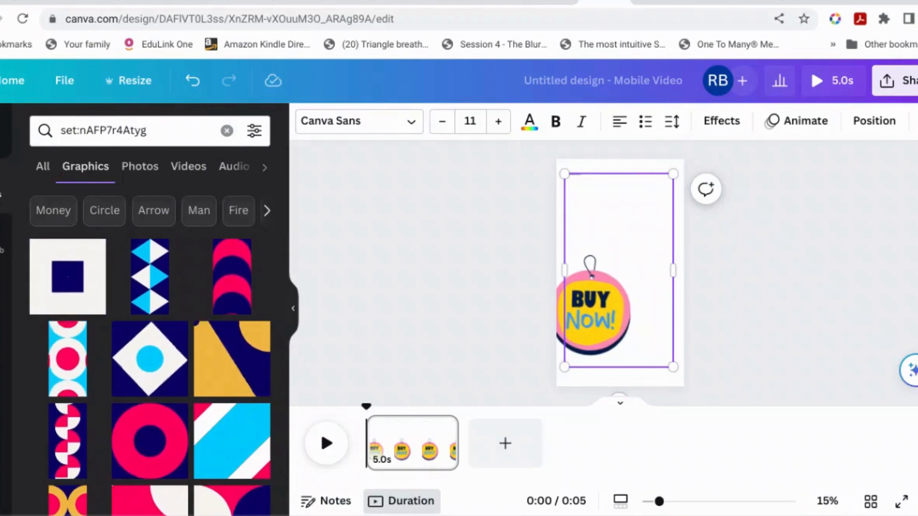
{"action": "triple_click", "coordinate": [154, 127]}
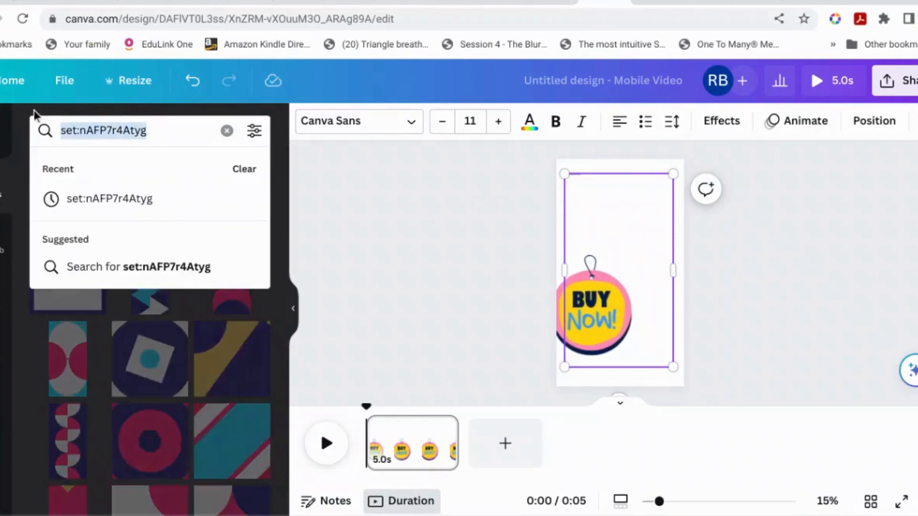
{"action": "type", "text": "set:nAFGWm3zGtw"}
{"action": "key", "text": "Return"}
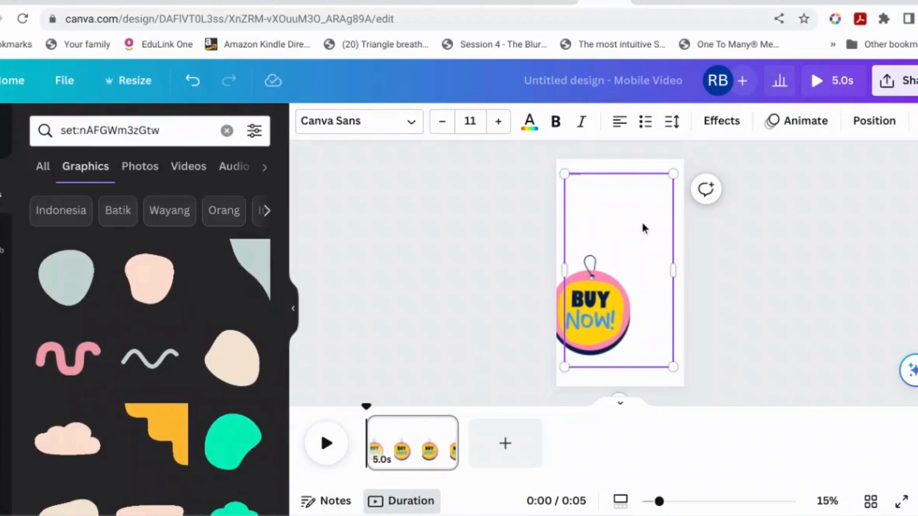
Move the empty text box so that it partly hangs off the page's right edge
{"action": "left_click_drag", "start_coordinate": [647, 232], "coordinate": [709, 217]}
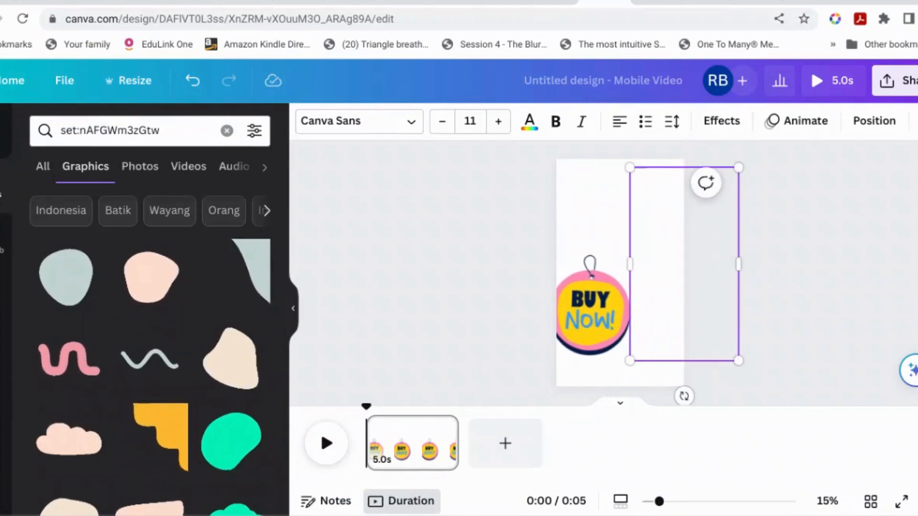
{"action": "left_click", "coordinate": [824, 210]}
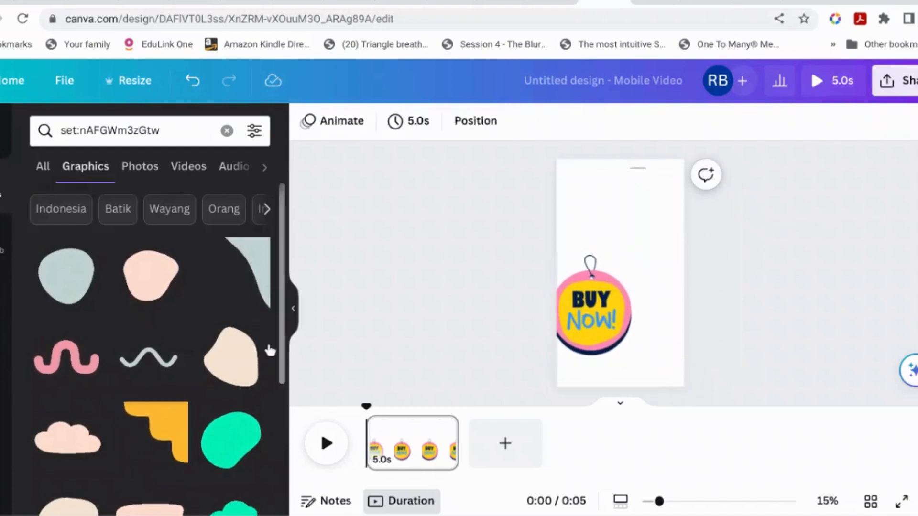
Add the animated blue wavy corner shape and enlarge it to cover the page's upper-left corner
{"action": "scroll", "coordinate": [270, 350], "scroll_direction": "down", "scroll_amount": 4}
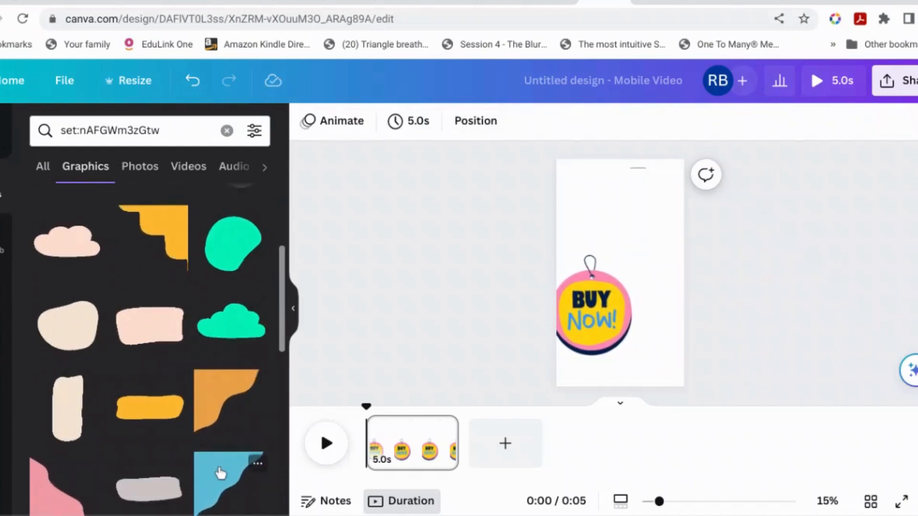
{"action": "left_click", "coordinate": [229, 469]}
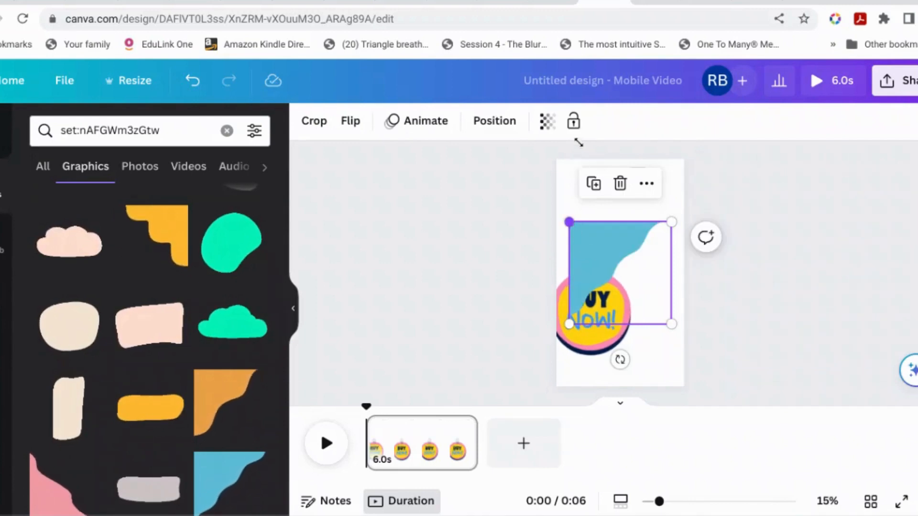
{"action": "left_click_drag", "start_coordinate": [568, 223], "coordinate": [507, 159]}
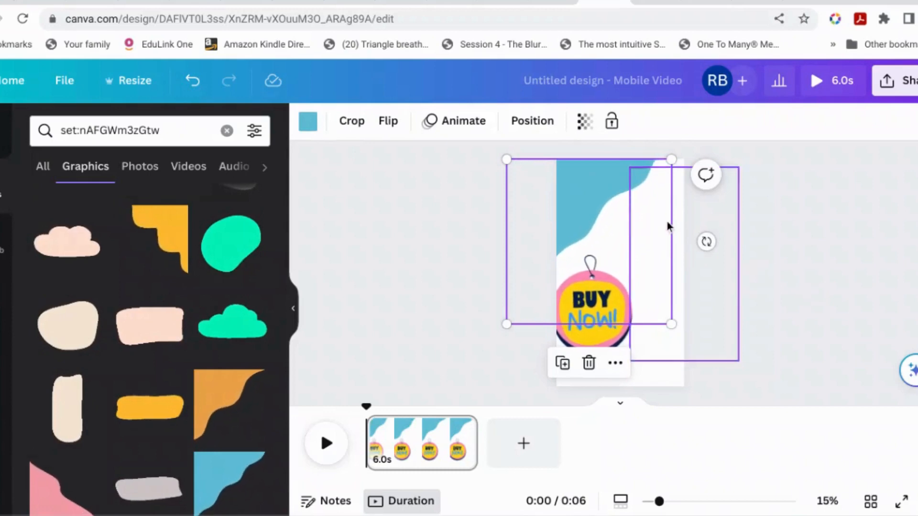
Duplicate the blue corner shape and flip the copy both vertically and horizontally
{"action": "left_click", "coordinate": [667, 222]}
{"action": "left_click", "coordinate": [587, 205]}
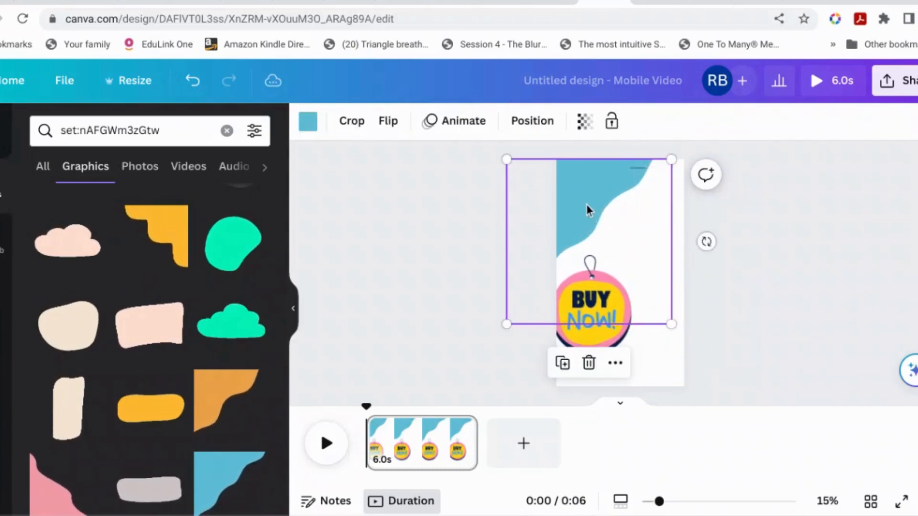
{"action": "left_click_drag", "start_coordinate": [591, 204], "coordinate": [593, 205]}
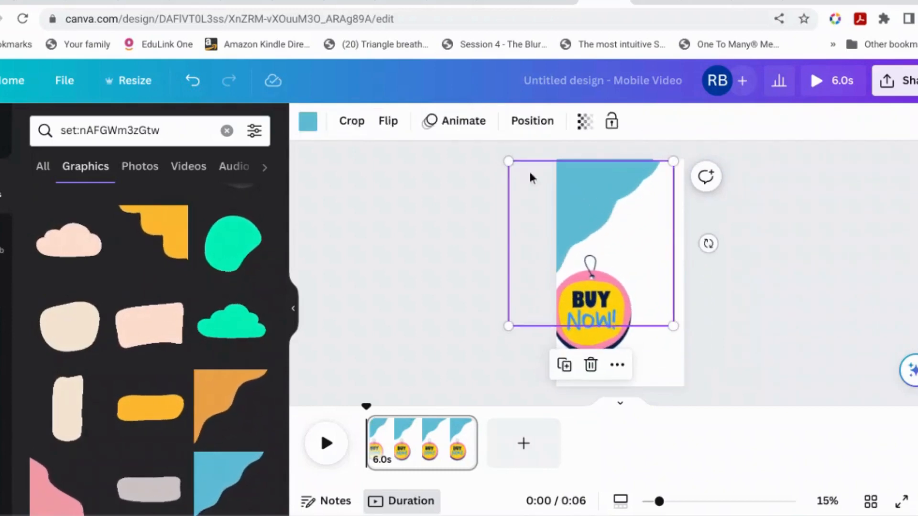
{"action": "left_click", "coordinate": [388, 123]}
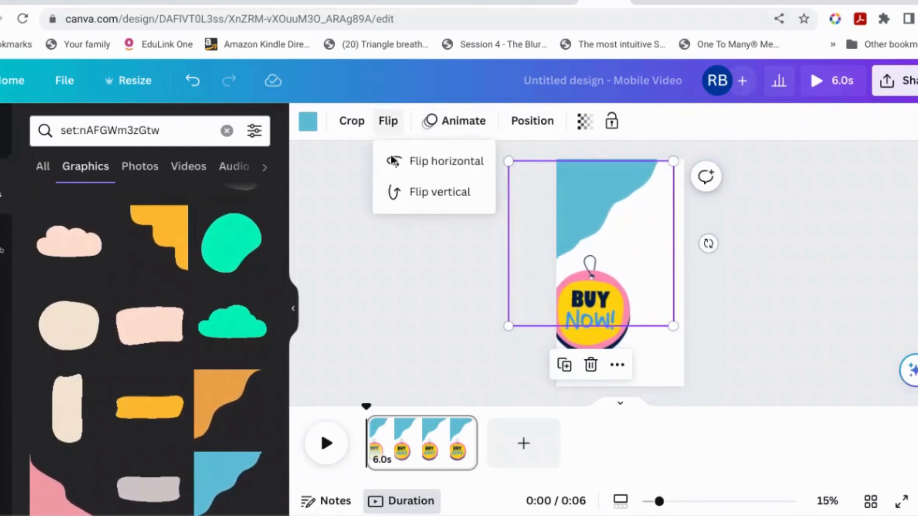
{"action": "left_click", "coordinate": [408, 194]}
{"action": "left_click", "coordinate": [435, 164]}
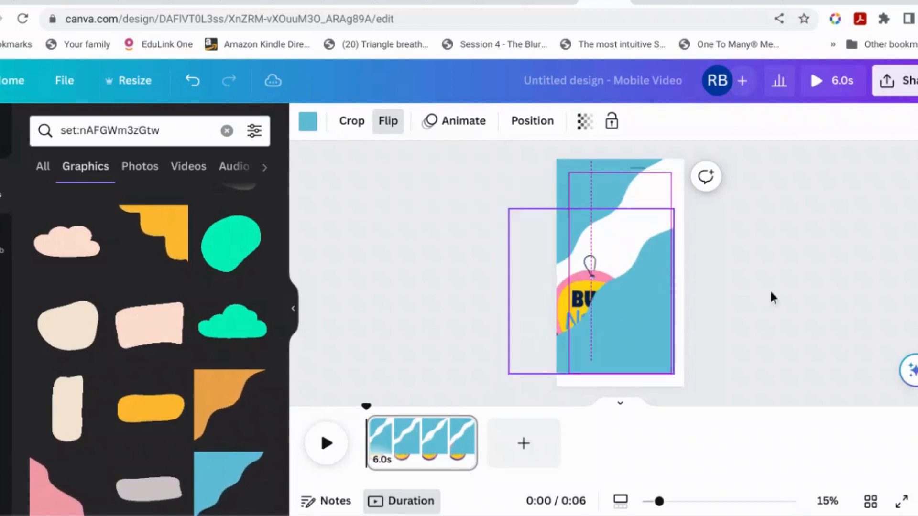
Place the flipped blue shape in the page's lower-right corner
{"action": "left_click", "coordinate": [769, 288]}
{"action": "left_click_drag", "start_coordinate": [661, 313], "coordinate": [688, 335]}
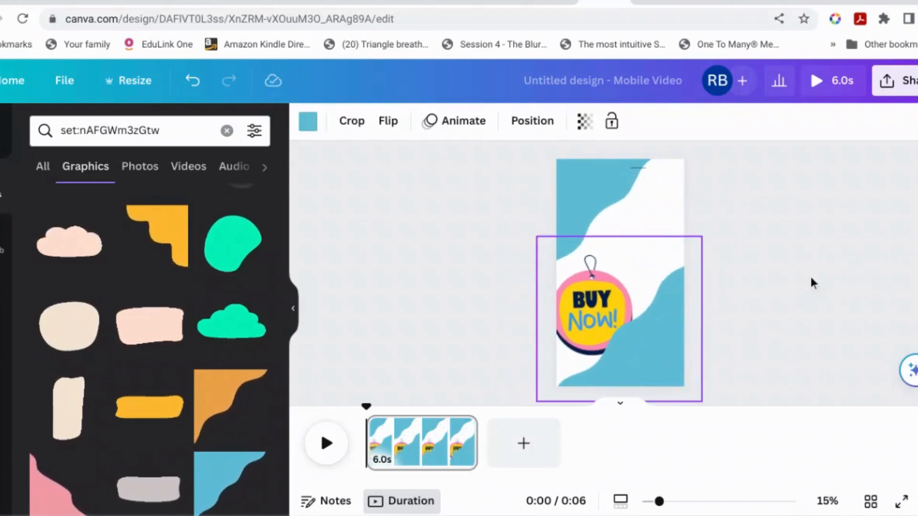
{"action": "left_click", "coordinate": [812, 282]}
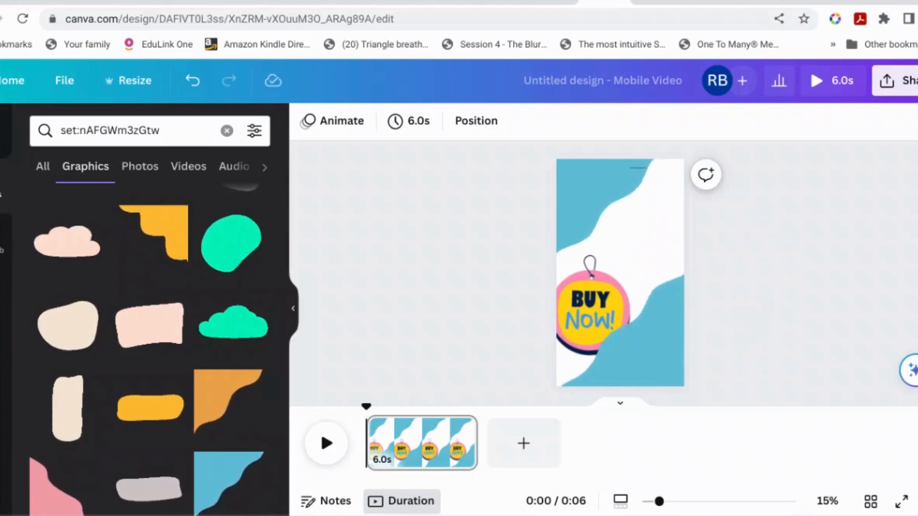
Recolour the upper-left corner shape with the pale aqua from the Fiction Tutors colour palette
{"action": "left_click", "coordinate": [585, 204]}
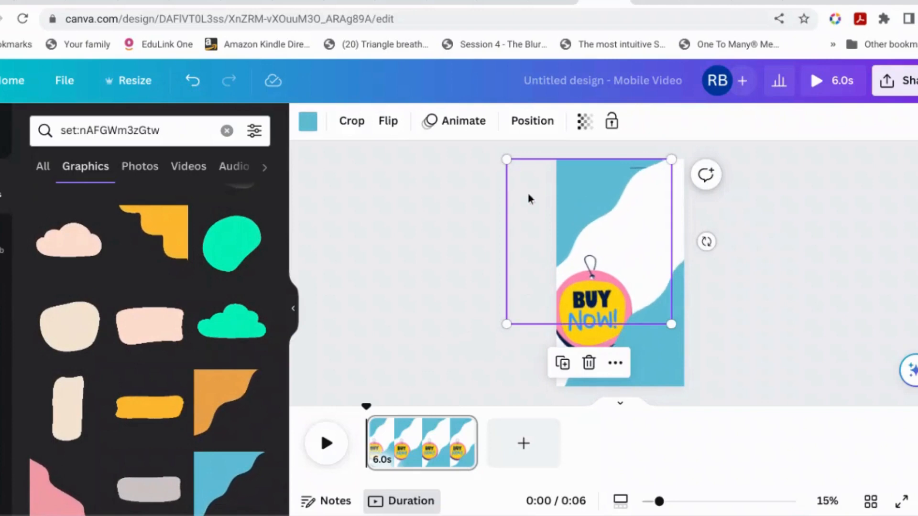
{"action": "left_click", "coordinate": [309, 130]}
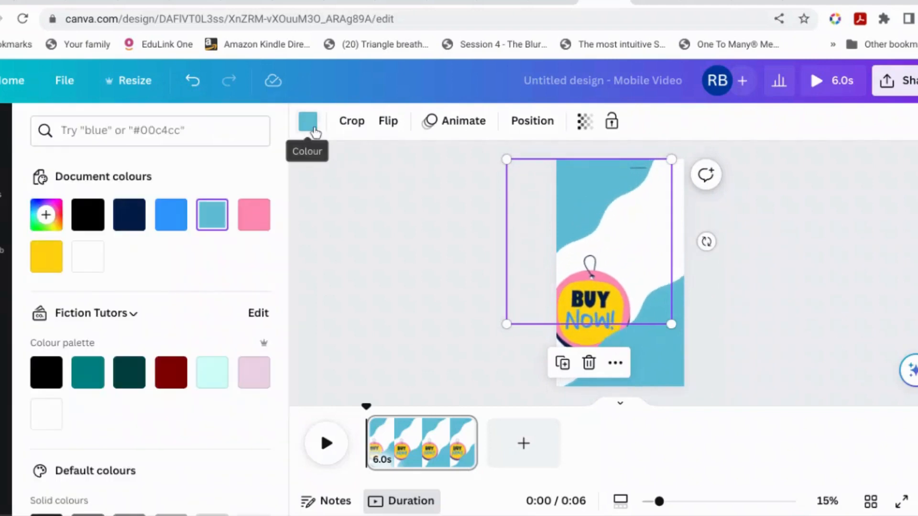
{"action": "left_click", "coordinate": [211, 385]}
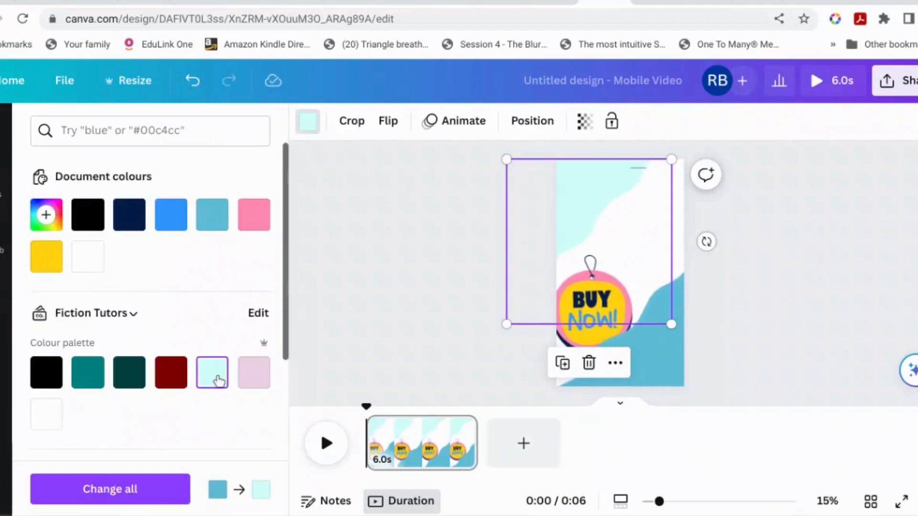
{"action": "left_click", "coordinate": [771, 312]}
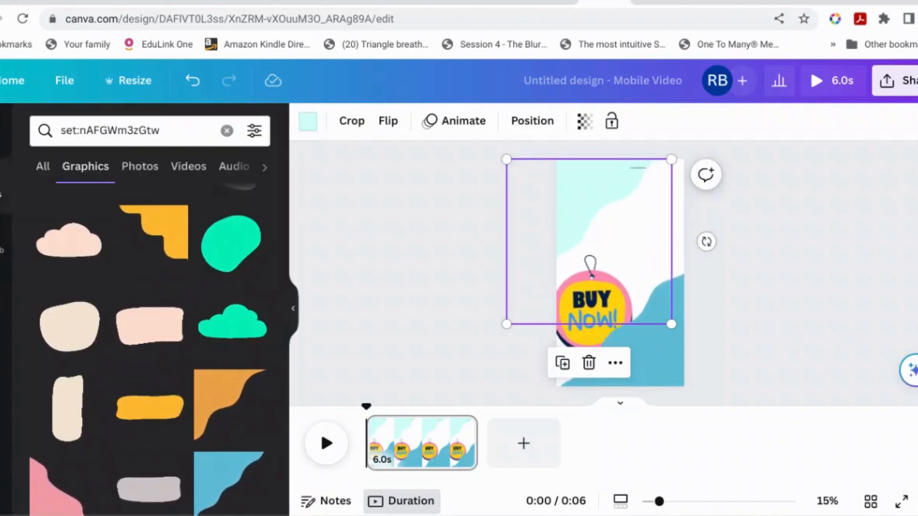
Copy the Spotify canvas scribbles set code set:nAFLm0vHxos from the Lottie stickers document
{"action": "left_click", "coordinate": [510, 2]}
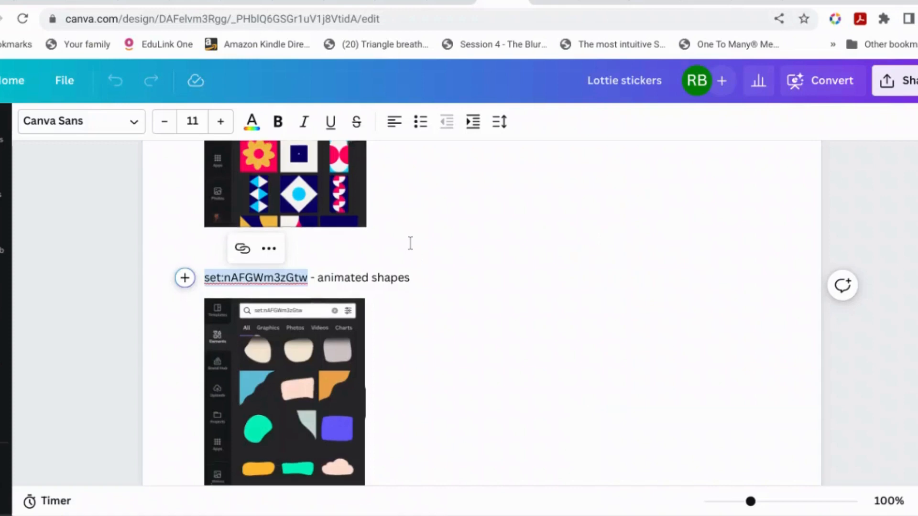
{"action": "scroll", "coordinate": [411, 246], "scroll_direction": "down", "scroll_amount": 4}
{"action": "scroll", "coordinate": [411, 246], "scroll_direction": "down", "scroll_amount": 10}
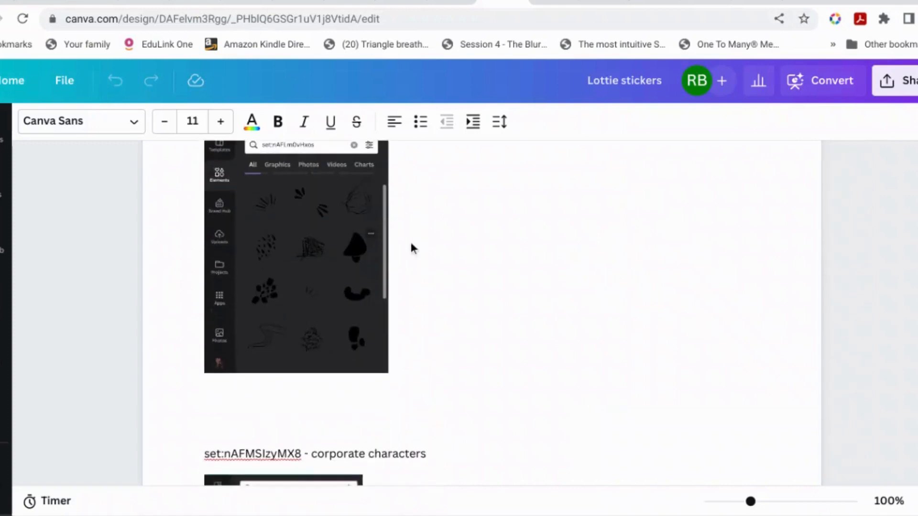
{"action": "scroll", "coordinate": [411, 247], "scroll_direction": "up", "scroll_amount": 2}
{"action": "scroll", "coordinate": [411, 241], "scroll_direction": "up", "scroll_amount": 1}
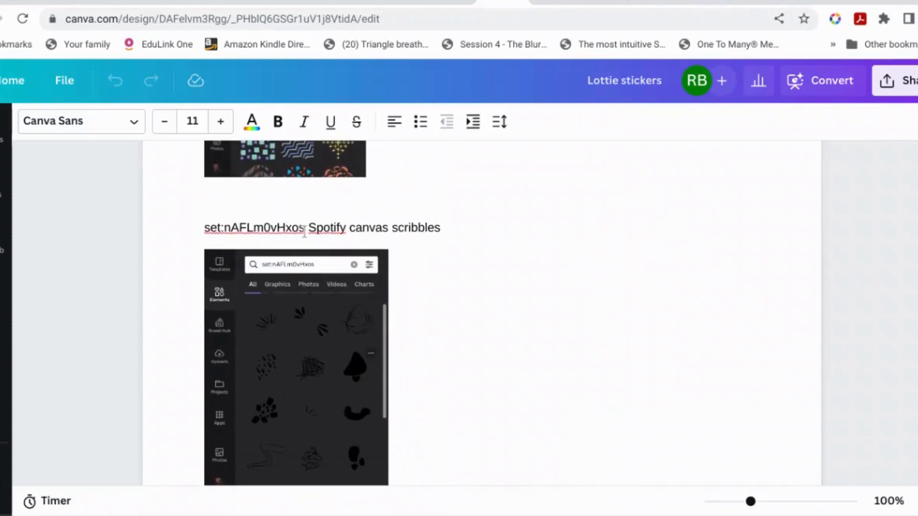
{"action": "left_click_drag", "start_coordinate": [304, 229], "coordinate": [203, 229]}
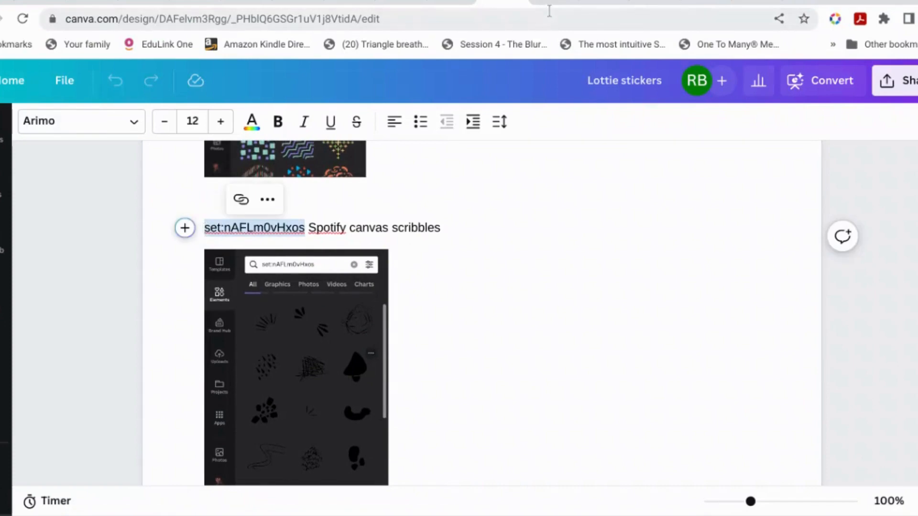
Search the mobile video design's elements for set:nAFLm0vHxos and add the animated graphic with two bursts of short black strokes
{"action": "left_click", "coordinate": [602, 1]}
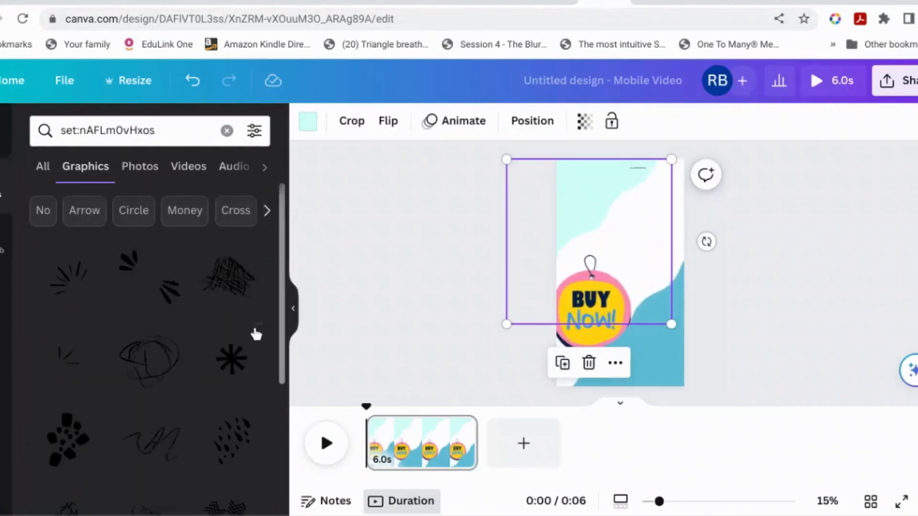
{"action": "scroll", "coordinate": [257, 335], "scroll_direction": "down", "scroll_amount": 1}
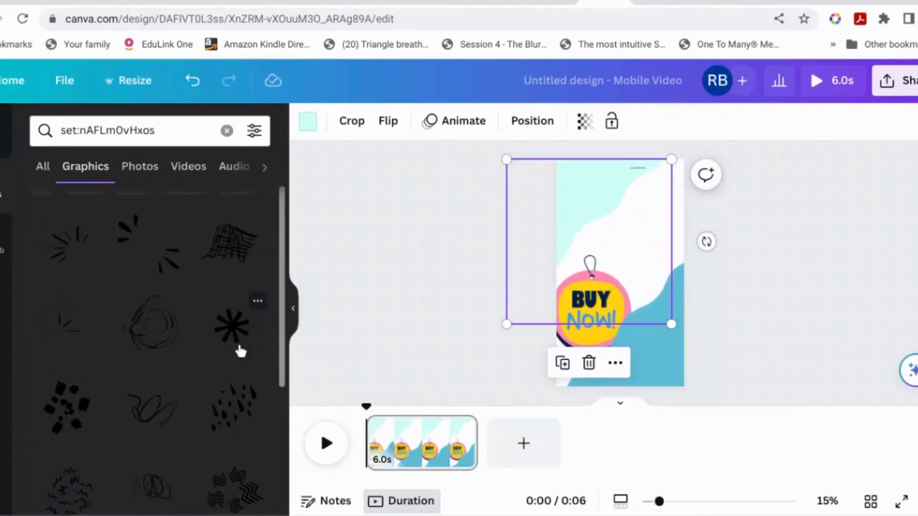
{"action": "left_click", "coordinate": [164, 254]}
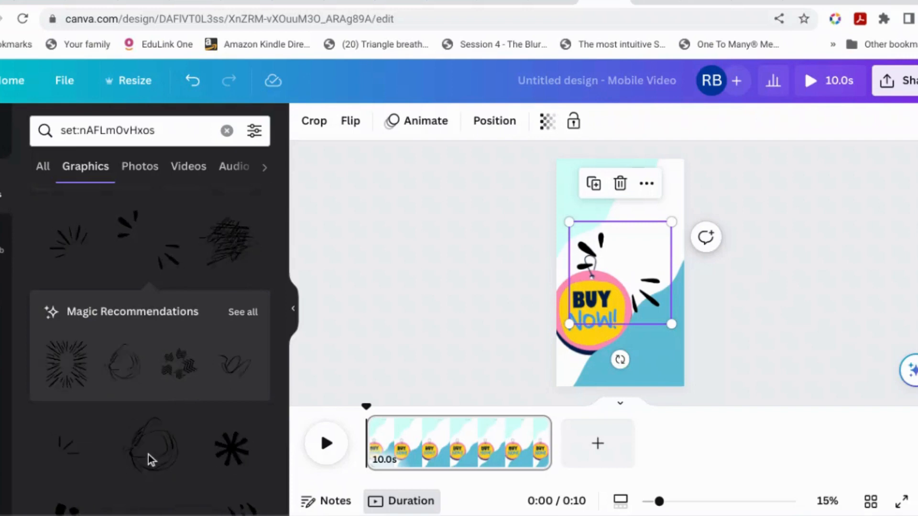
Add the animated circular scribble and place it in the upper part of the page
{"action": "scroll", "coordinate": [149, 456], "scroll_direction": "down", "scroll_amount": 3}
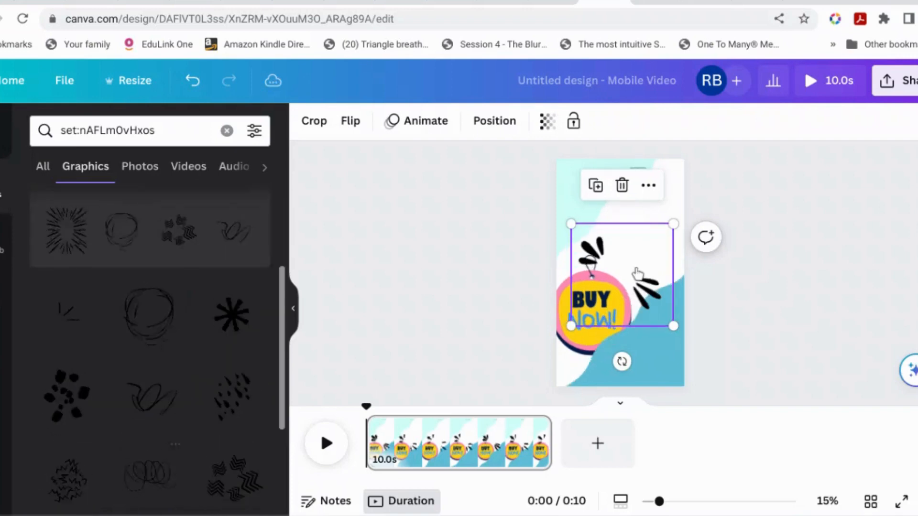
{"action": "left_click", "coordinate": [687, 223]}
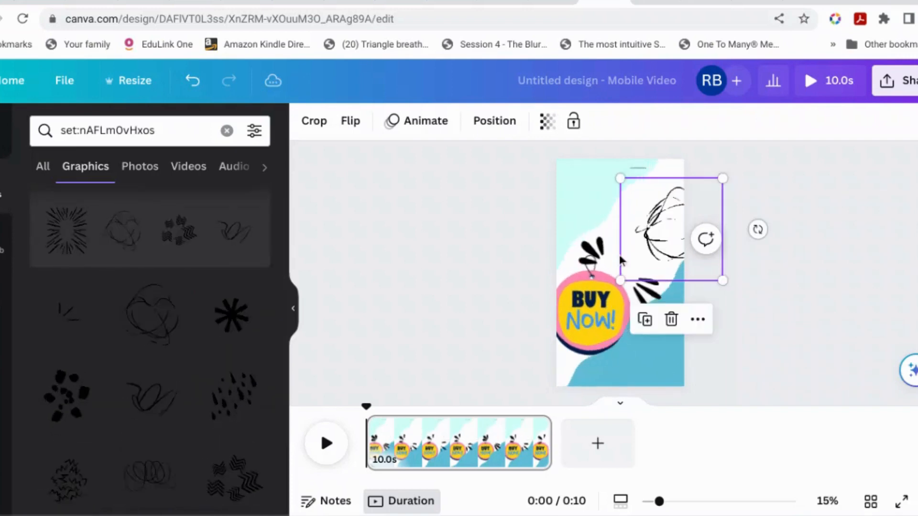
{"action": "left_click_drag", "start_coordinate": [652, 233], "coordinate": [611, 213]}
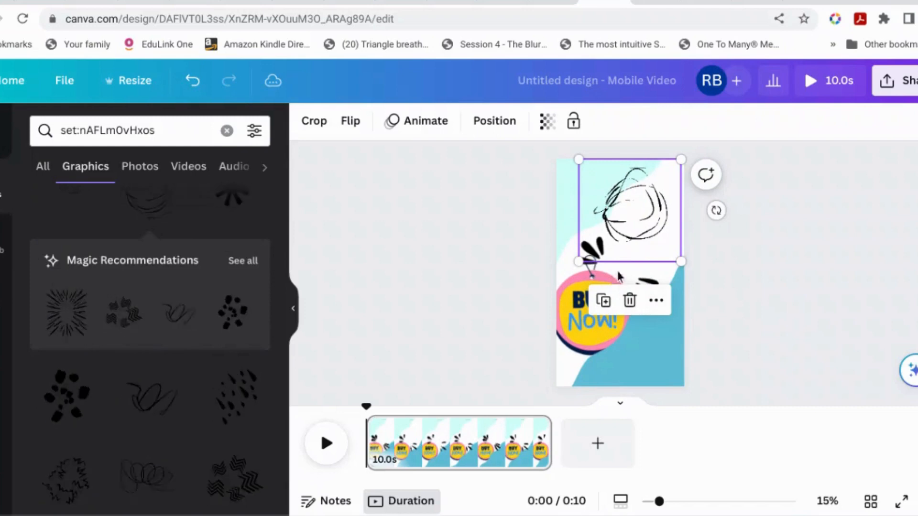
{"action": "left_click", "coordinate": [736, 295]}
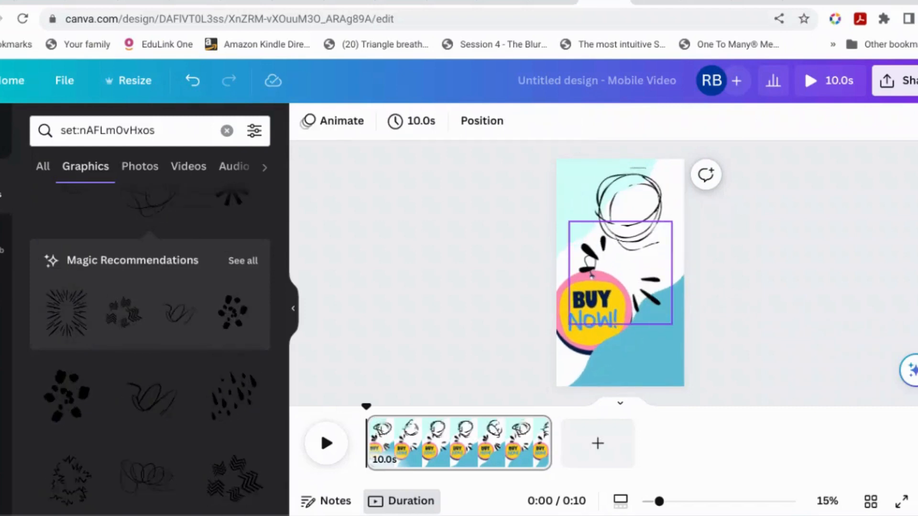
Delete the burst strokes graphic and the circular scribble from the page
{"action": "left_click", "coordinate": [646, 295]}
{"action": "key", "text": "Delete"}
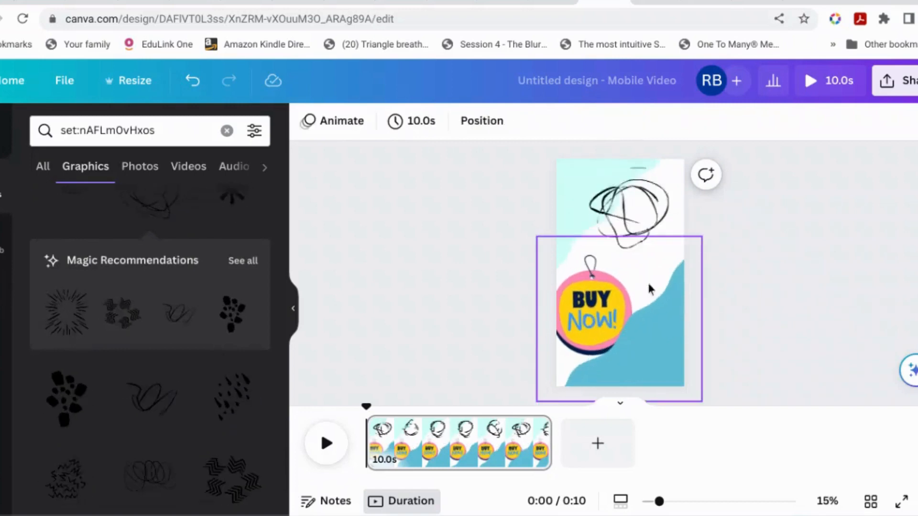
{"action": "left_click", "coordinate": [628, 210]}
{"action": "key", "text": "Delete"}
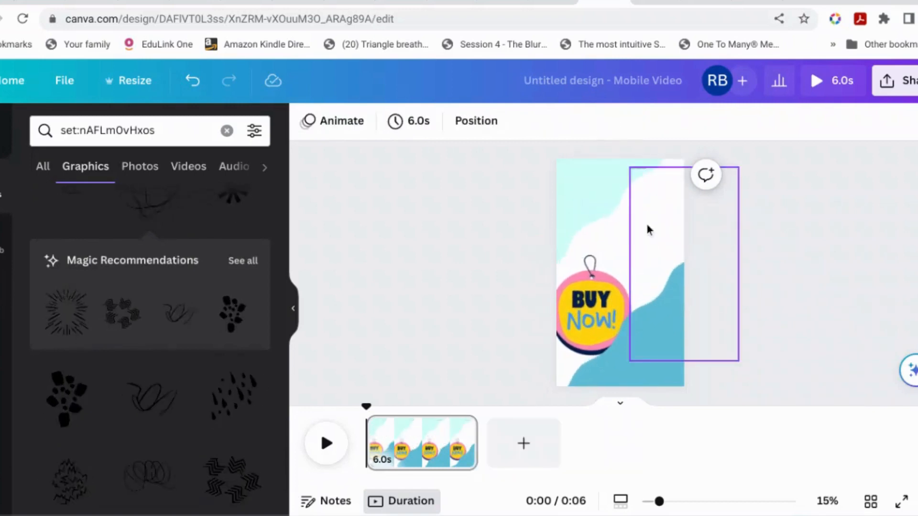
Delete the lower-right blue shape and the upper-left pale aqua shape from the page
{"action": "left_click", "coordinate": [632, 340]}
{"action": "key", "text": "Delete"}
{"action": "left_click", "coordinate": [607, 200]}
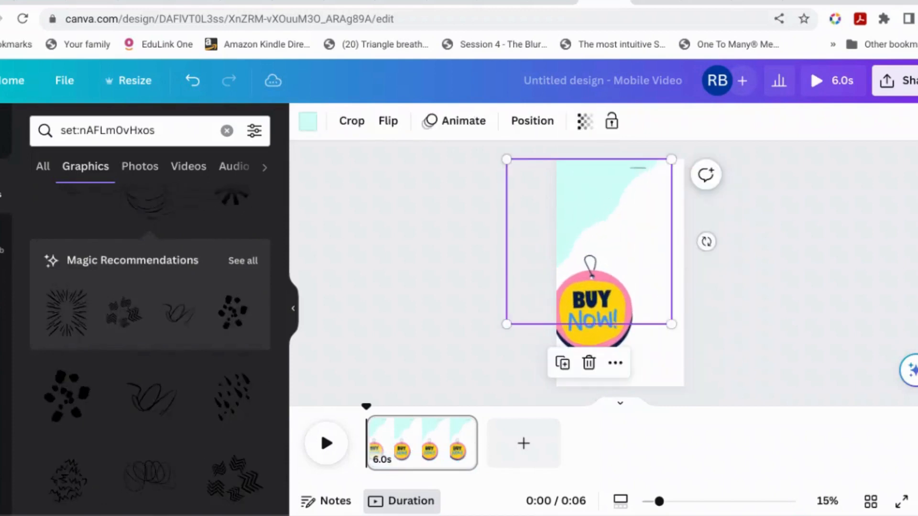
{"action": "key", "text": "Delete"}
Move the "Buy Now!" sticker to the upper middle of the page, then select the empty text box
{"action": "left_click", "coordinate": [626, 229]}
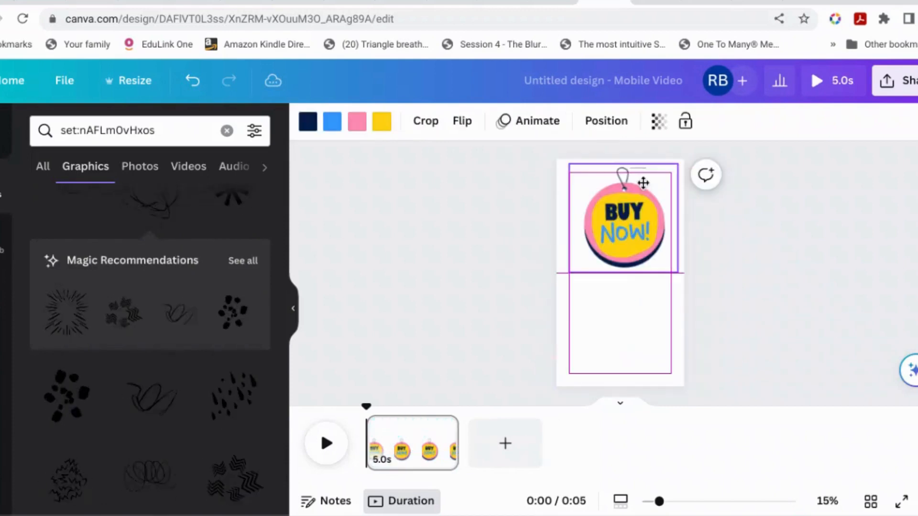
{"action": "left_click", "coordinate": [661, 185]}
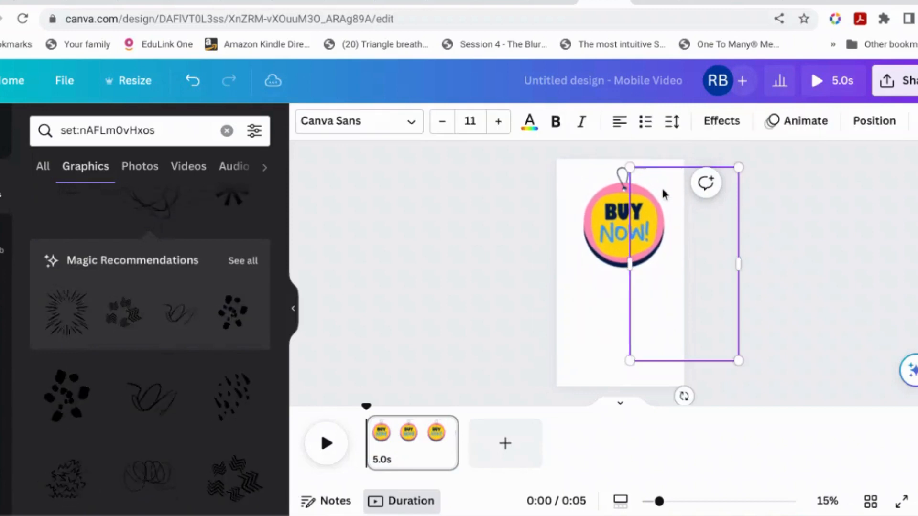
Shrink the "Buy Now!" sticker to less than half the page width and place it in the page's upper-right corner
{"action": "key", "text": "Escape"}
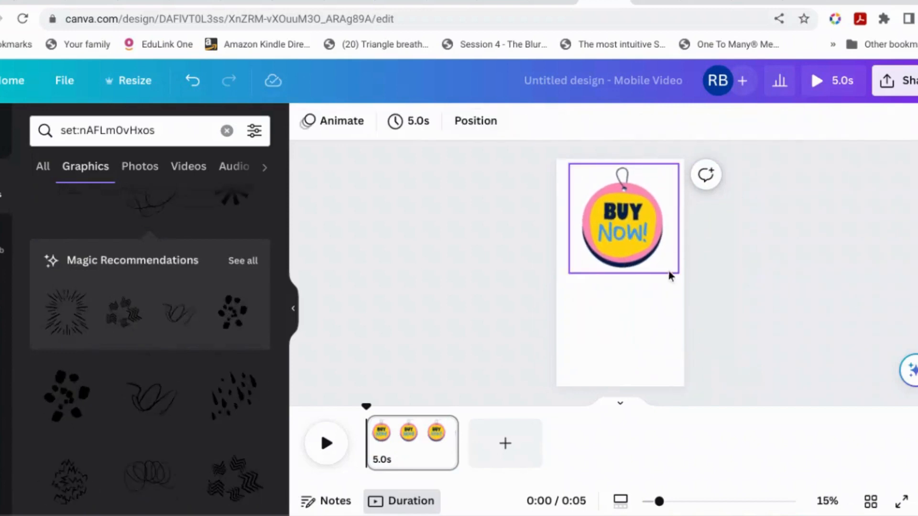
{"action": "left_click", "coordinate": [633, 256]}
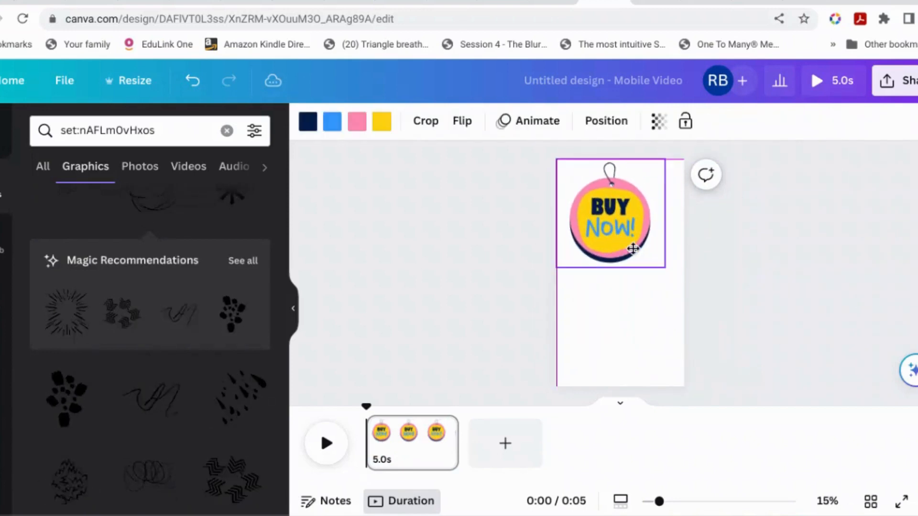
{"action": "left_click_drag", "start_coordinate": [634, 247], "coordinate": [578, 192]}
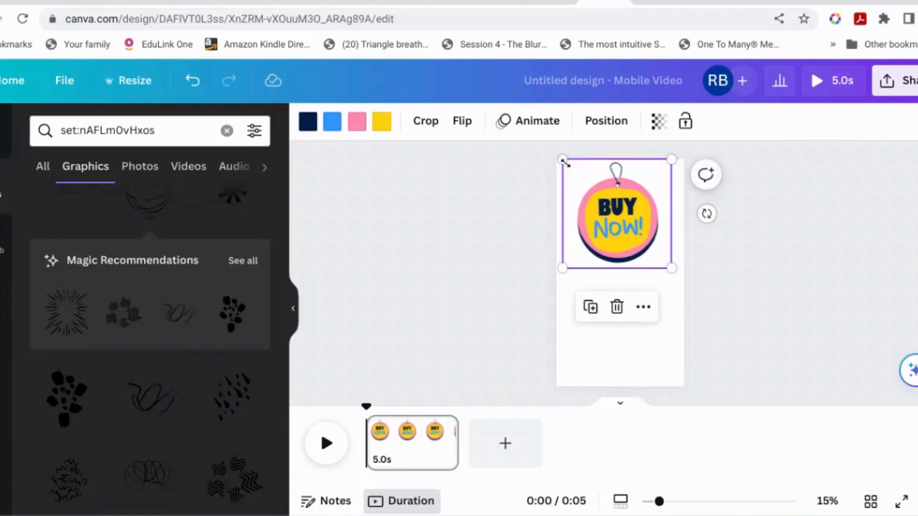
{"action": "left_click_drag", "start_coordinate": [562, 160], "coordinate": [664, 181]}
{"action": "left_click_drag", "start_coordinate": [658, 236], "coordinate": [665, 186]}
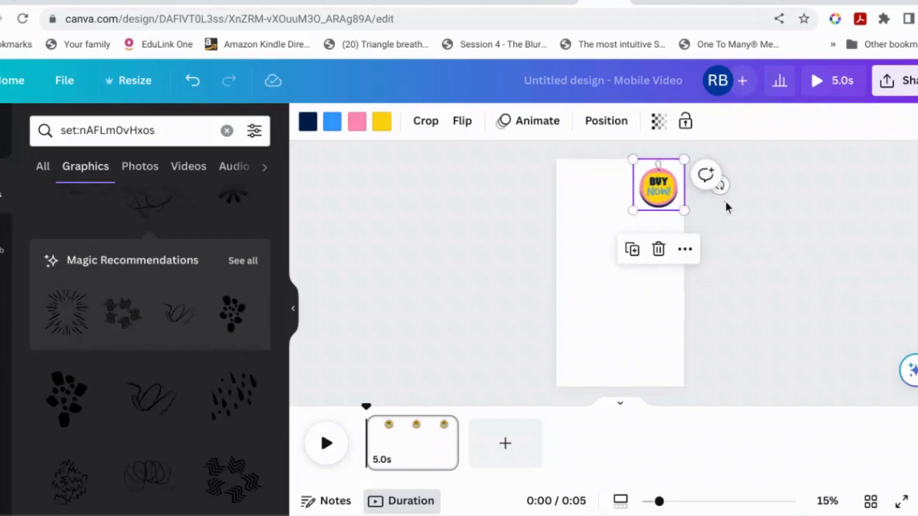
{"action": "left_click", "coordinate": [724, 199]}
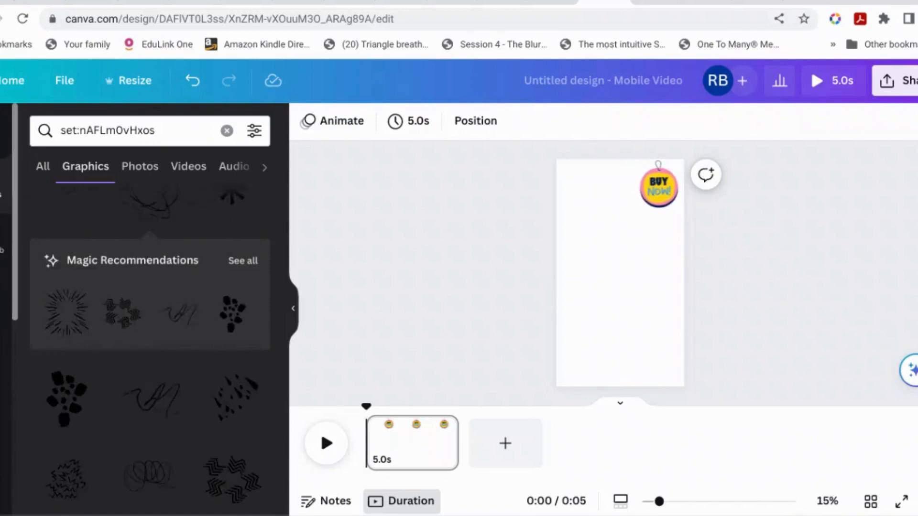
Add "The Perfect Recipe" book cover from the uploaded images and position it in the lower part of the page
{"action": "left_click", "coordinate": [3, 298]}
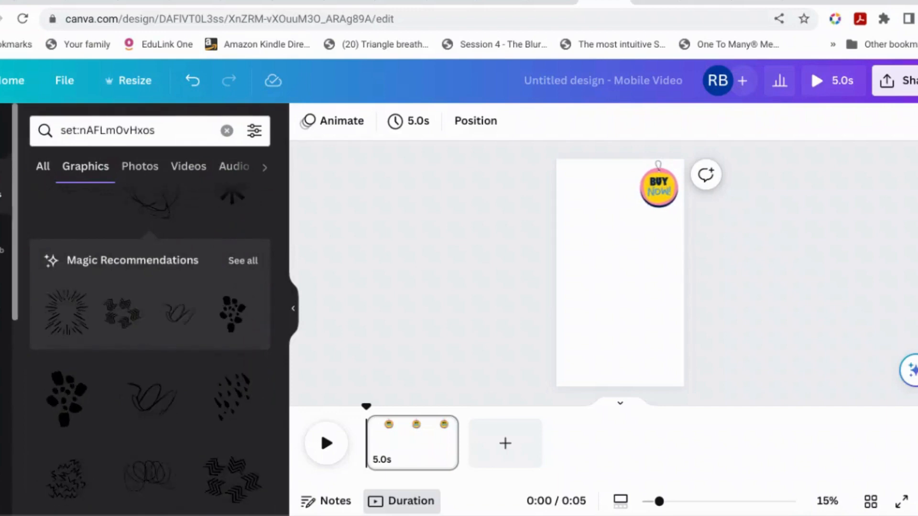
{"action": "left_click", "coordinate": [2, 297]}
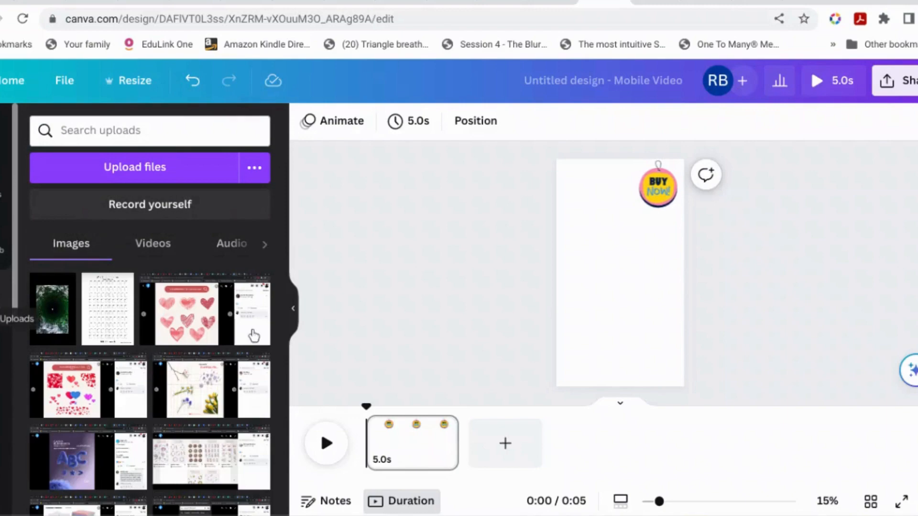
{"action": "scroll", "coordinate": [253, 336], "scroll_direction": "down", "scroll_amount": 10}
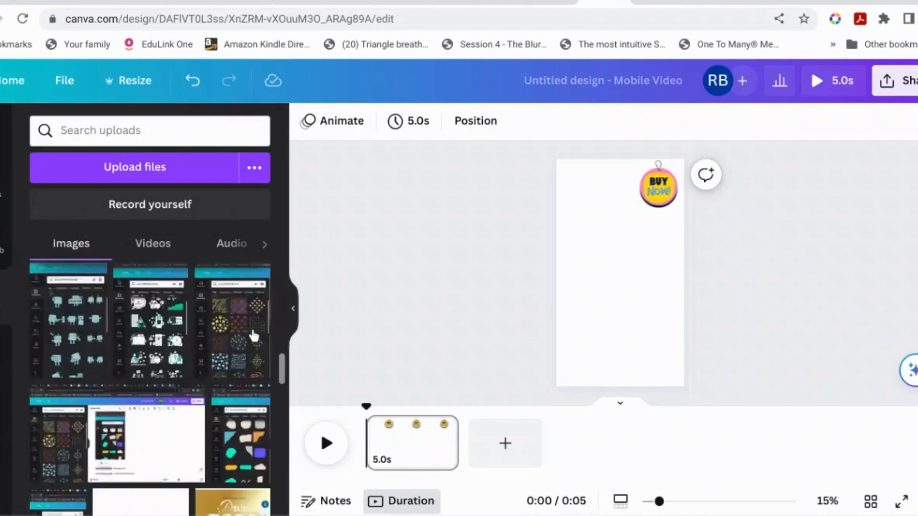
{"action": "scroll", "coordinate": [253, 336], "scroll_direction": "down", "scroll_amount": 10}
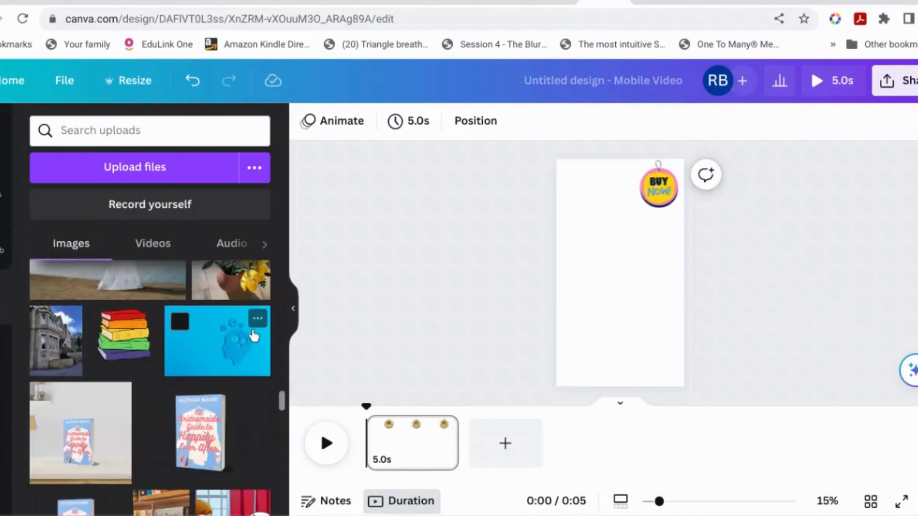
{"action": "scroll", "coordinate": [228, 382], "scroll_direction": "down", "scroll_amount": 10}
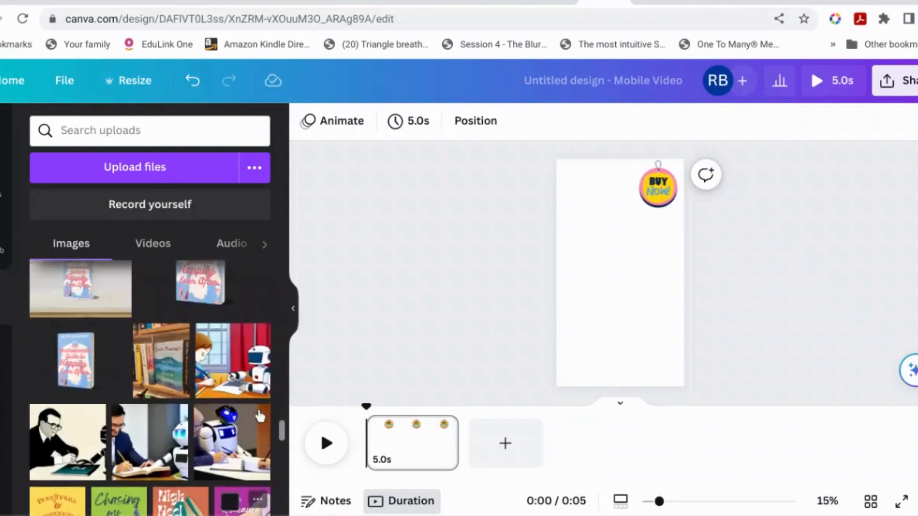
{"action": "scroll", "coordinate": [259, 415], "scroll_direction": "down", "scroll_amount": 10}
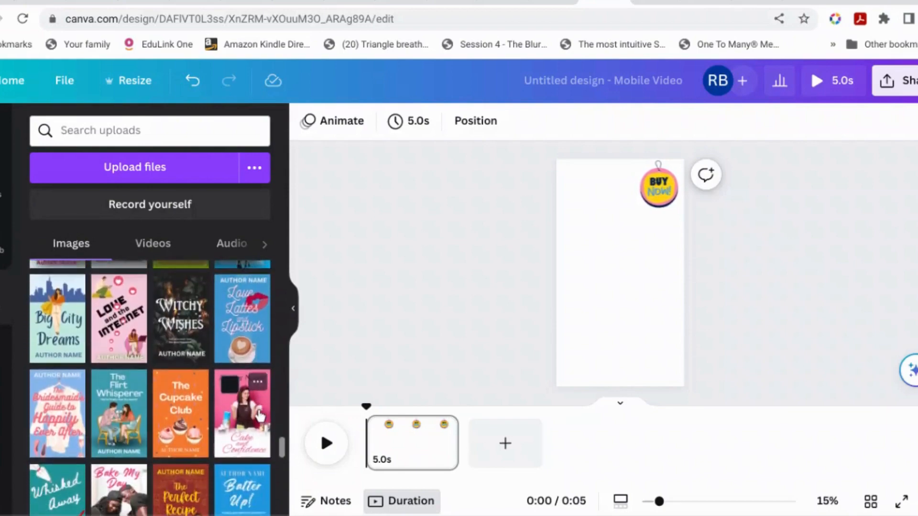
{"action": "scroll", "coordinate": [260, 415], "scroll_direction": "down", "scroll_amount": 1}
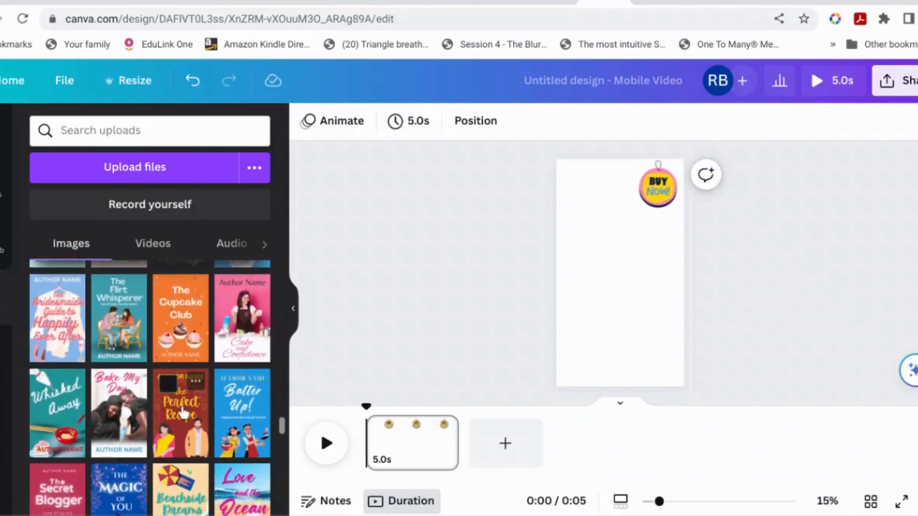
{"action": "left_click", "coordinate": [184, 413]}
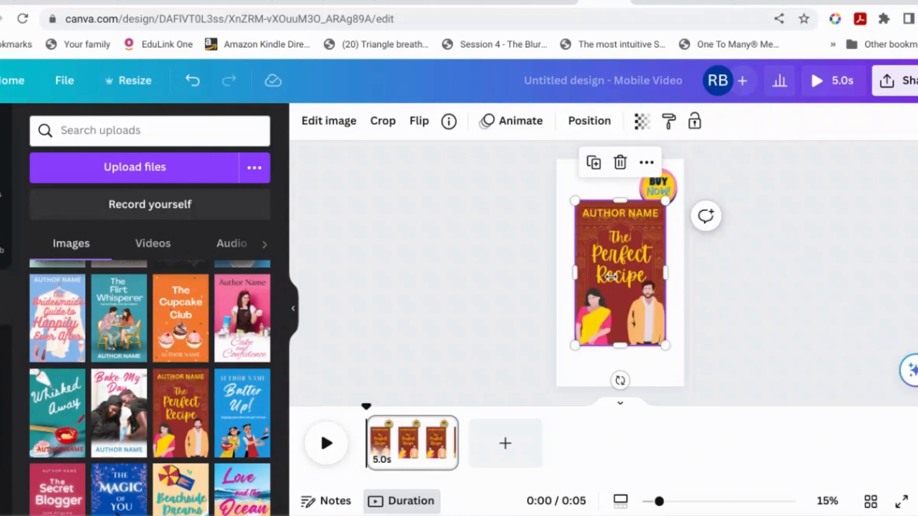
{"action": "left_click", "coordinate": [742, 287]}
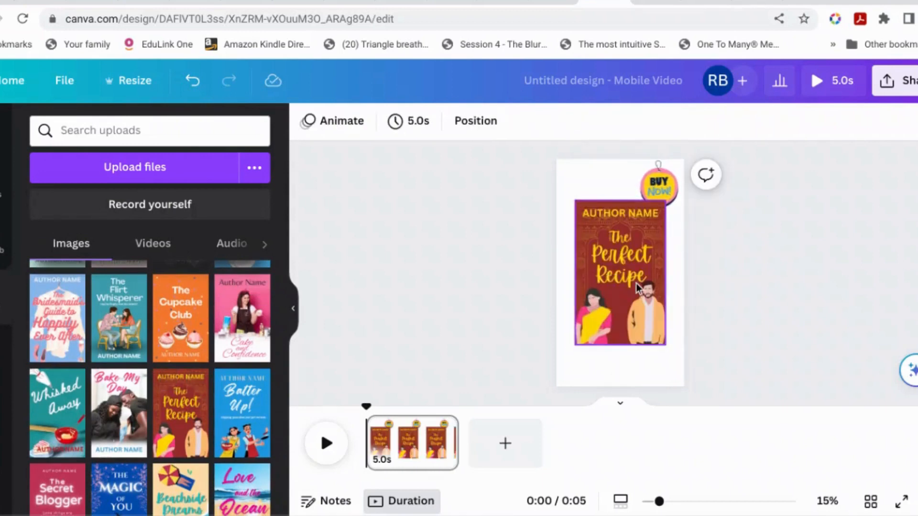
{"action": "left_click_drag", "start_coordinate": [634, 291], "coordinate": [627, 317]}
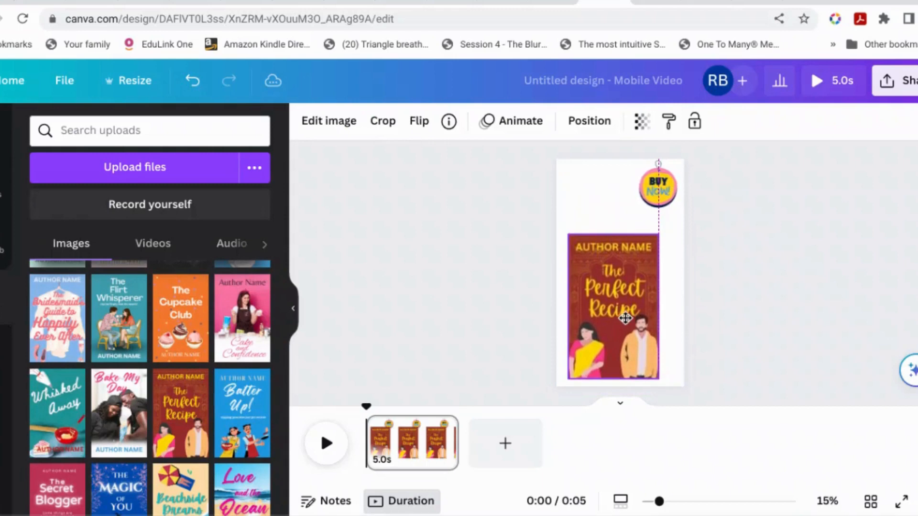
Add a text box reading "Premade Book covers" and enlarge its text to size 121
{"action": "left_click", "coordinate": [2, 353]}
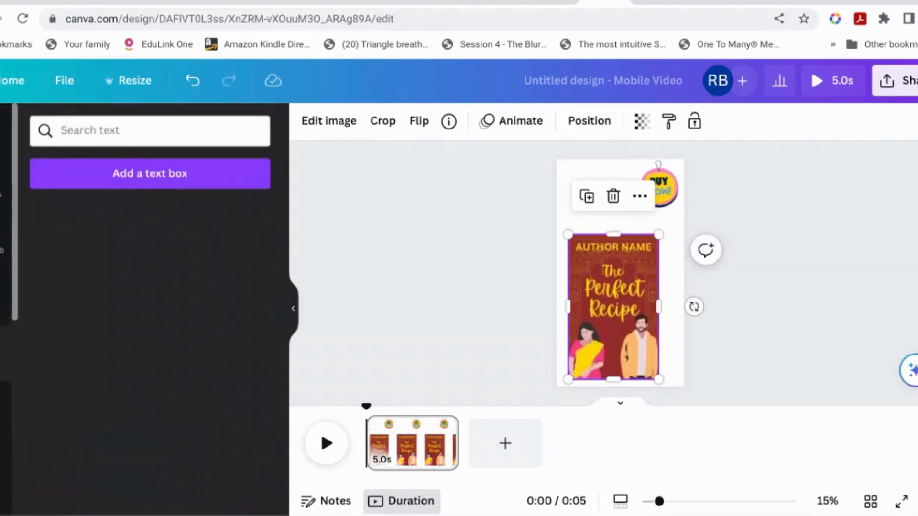
{"action": "left_click", "coordinate": [168, 178]}
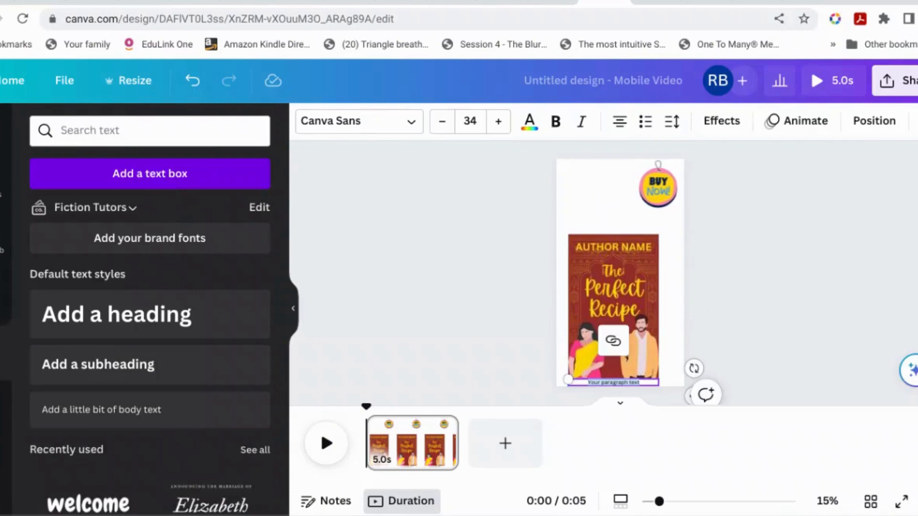
{"action": "type", "text": "Premade Book covers"}
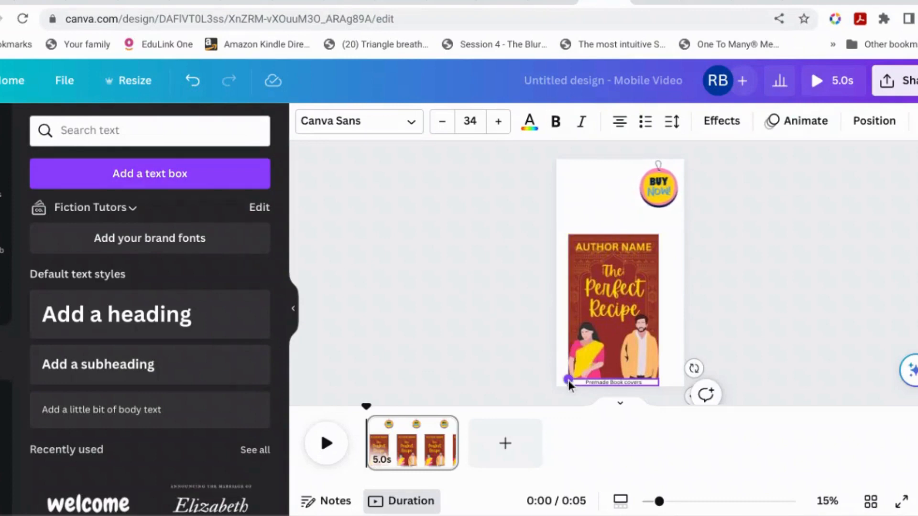
{"action": "left_click_drag", "start_coordinate": [568, 380], "coordinate": [341, 234]}
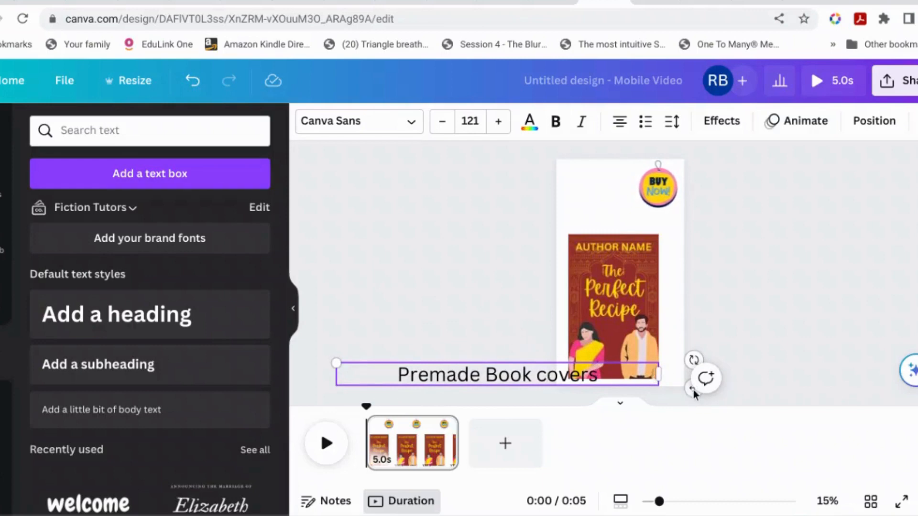
Fit the "Premade Book covers" text to the page width below the sticker and shrink the book cover to sit beneath it
{"action": "left_click_drag", "start_coordinate": [576, 374], "coordinate": [795, 219]}
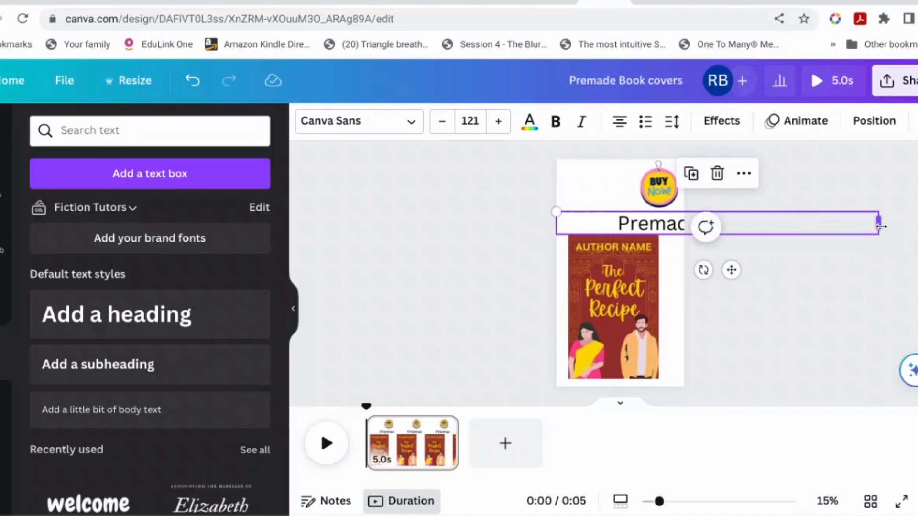
{"action": "left_click_drag", "start_coordinate": [879, 226], "coordinate": [684, 224]}
{"action": "left_click", "coordinate": [770, 249]}
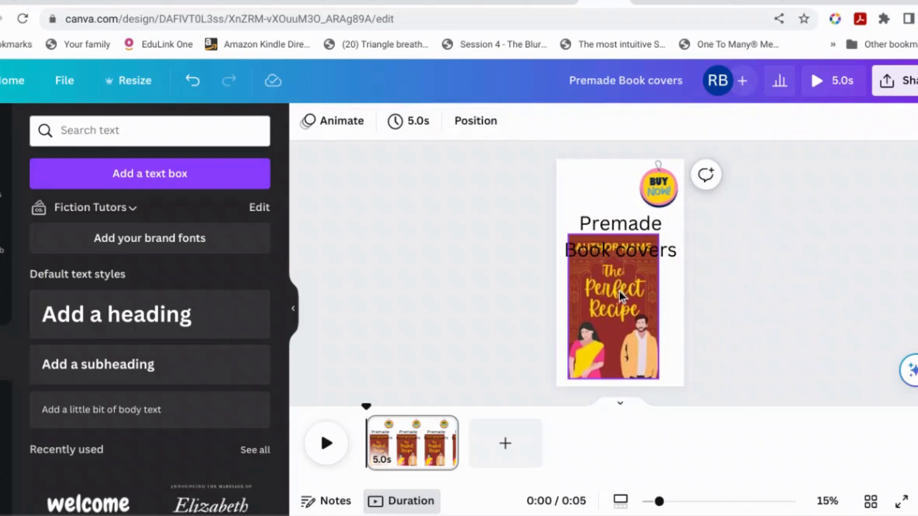
{"action": "left_click", "coordinate": [618, 291]}
{"action": "left_click_drag", "start_coordinate": [568, 235], "coordinate": [585, 262]}
Set the page background to the yellow #fcd31a from the book cover's photo colours
{"action": "left_click", "coordinate": [581, 190]}
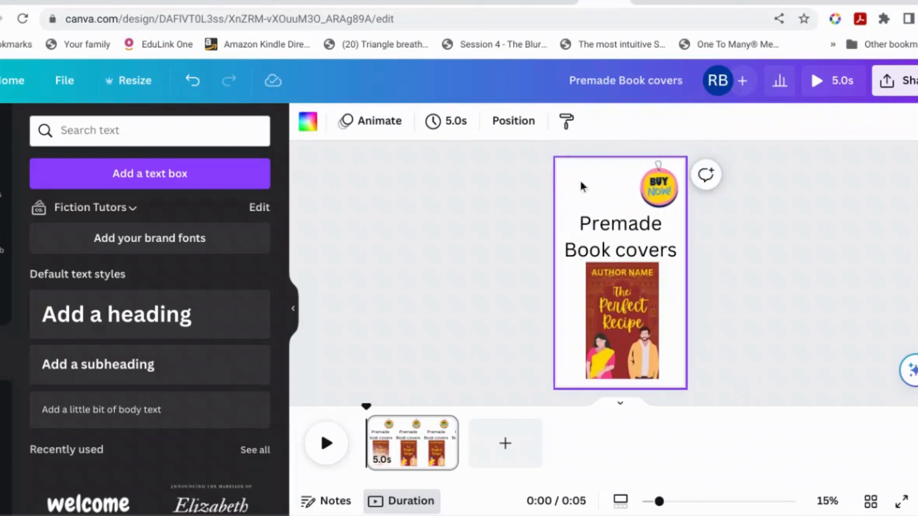
{"action": "left_click", "coordinate": [311, 121]}
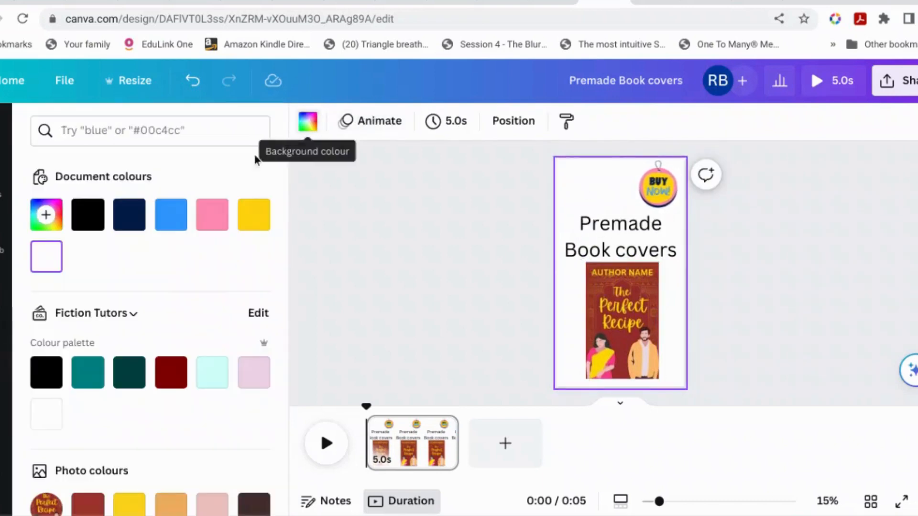
{"action": "scroll", "coordinate": [150, 356], "scroll_direction": "down", "scroll_amount": 5}
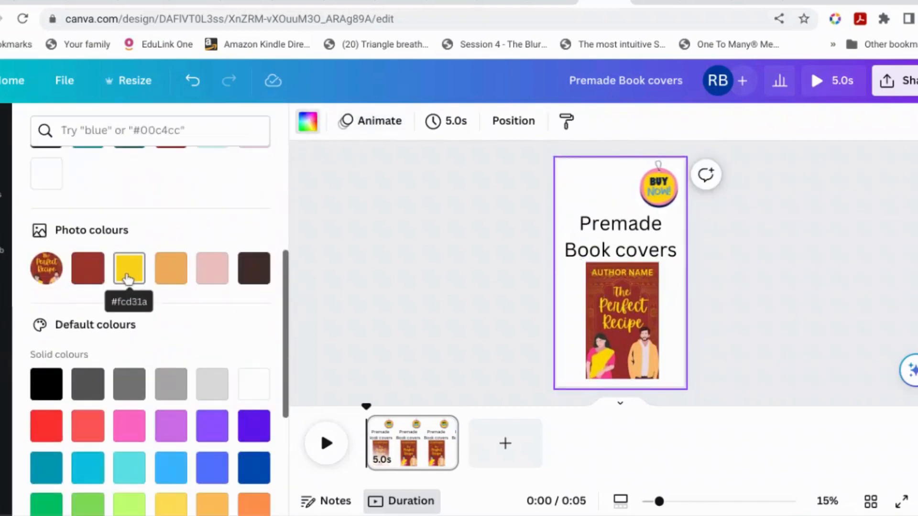
{"action": "left_click", "coordinate": [177, 285]}
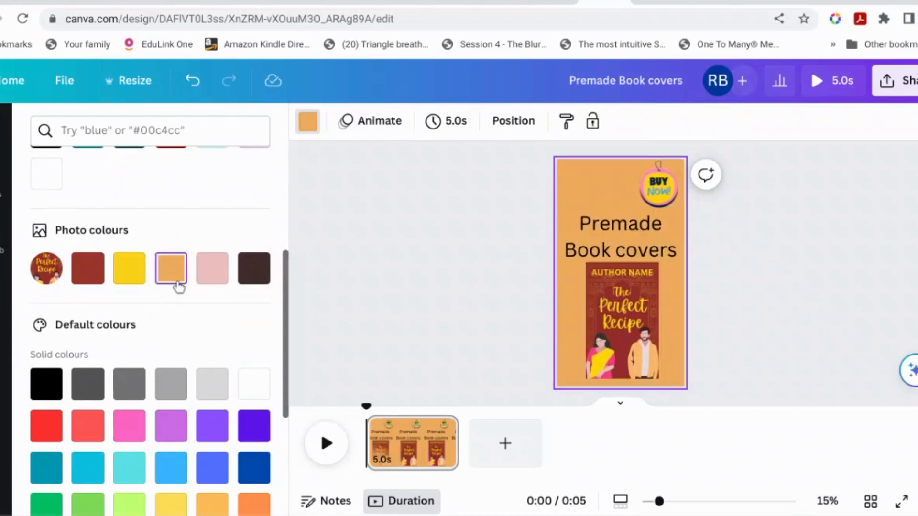
{"action": "left_click", "coordinate": [137, 271]}
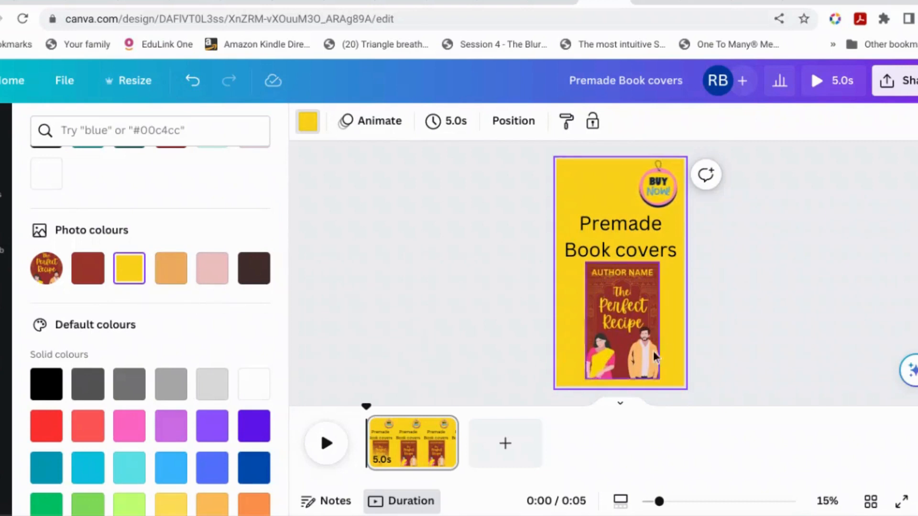
Apply the Drop shadow effect to the book cover image
{"action": "left_click", "coordinate": [632, 338]}
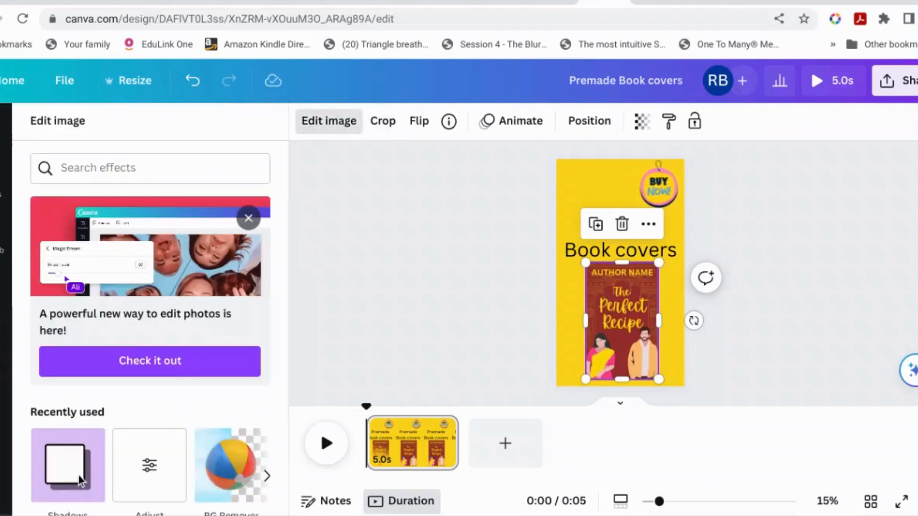
{"action": "left_click", "coordinate": [81, 480]}
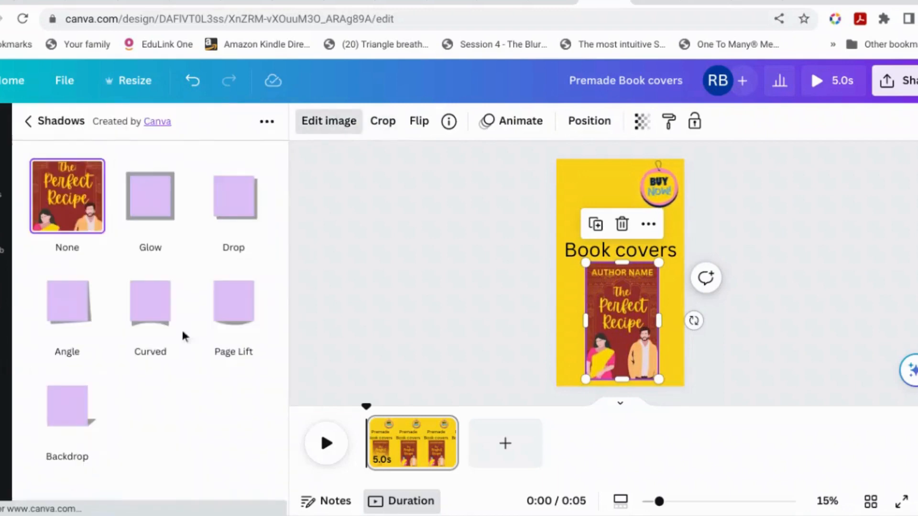
{"action": "left_click", "coordinate": [242, 215]}
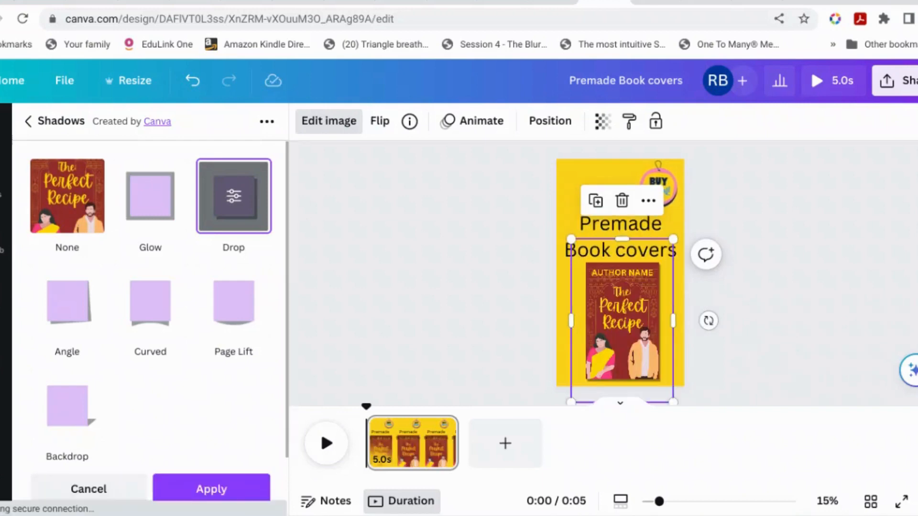
{"action": "left_click", "coordinate": [842, 287]}
{"action": "left_click", "coordinate": [852, 230]}
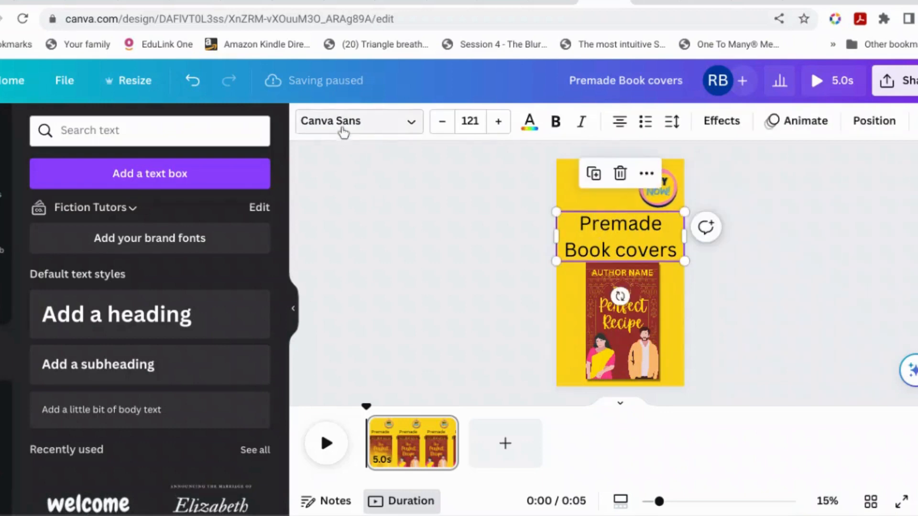
Change the "Premade Book covers" text to the Eastman Grotesque font and scale it down slightly within the page margins
{"action": "left_click", "coordinate": [343, 125]}
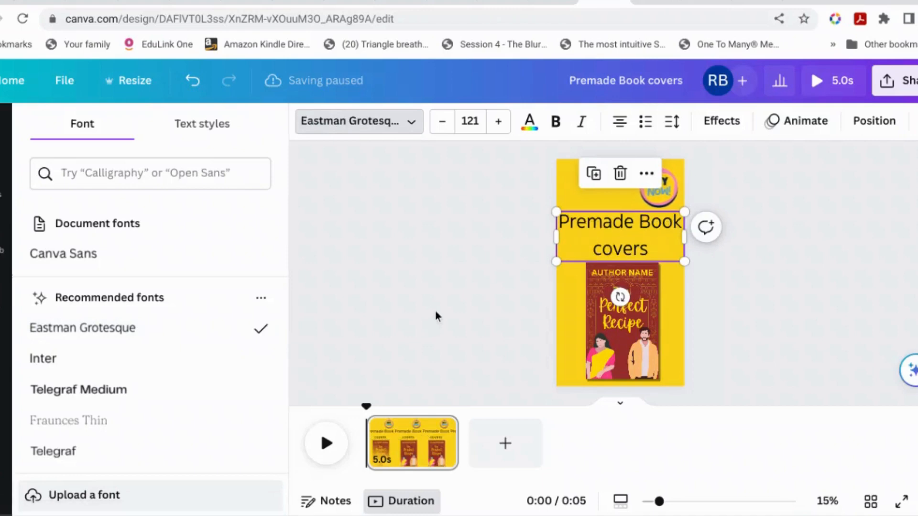
{"action": "left_click", "coordinate": [781, 281]}
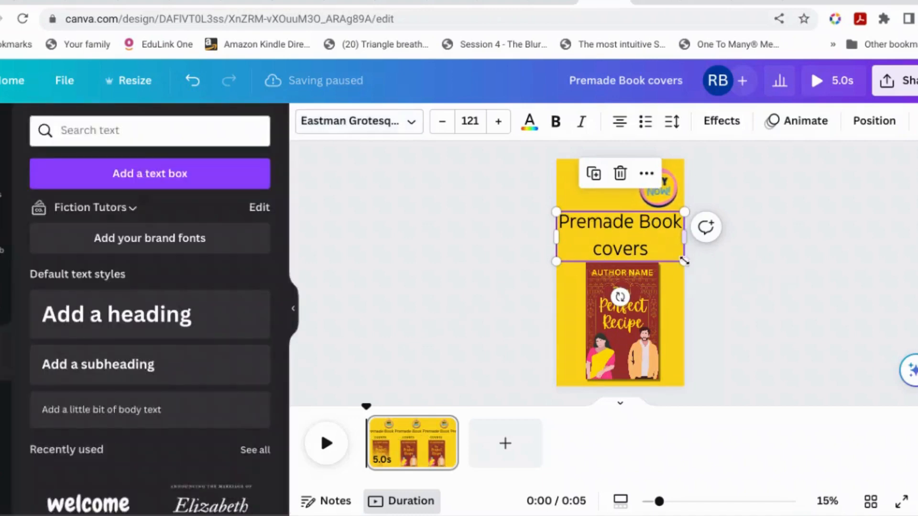
{"action": "left_click_drag", "start_coordinate": [685, 261], "coordinate": [647, 237]}
{"action": "left_click", "coordinate": [773, 257]}
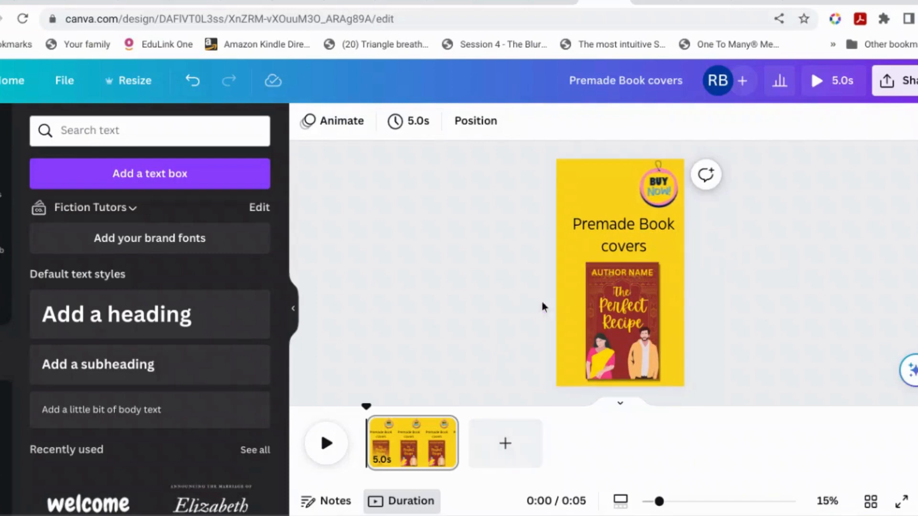
Recolour the "Buy Now!" sticker, changing its yellow to the pale #FFED9E and its blue to the brand palette's dark red
{"action": "left_click", "coordinate": [581, 188]}
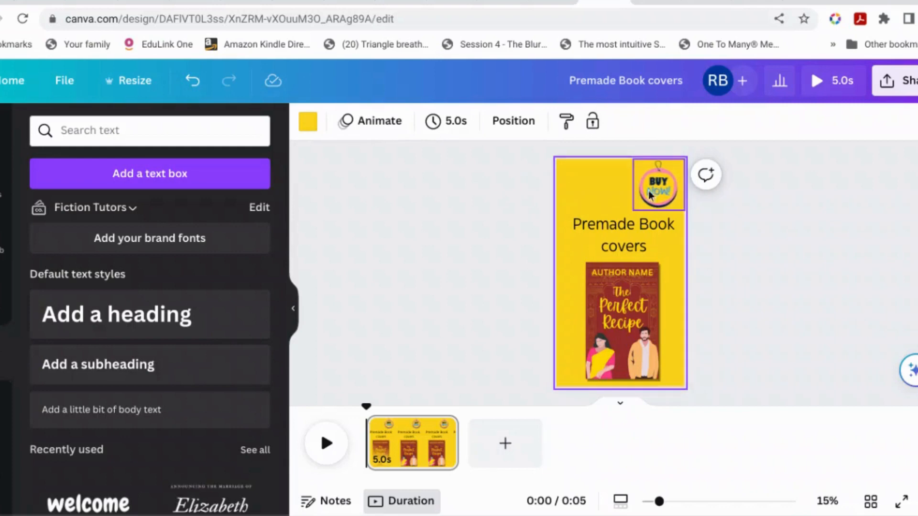
{"action": "left_click", "coordinate": [668, 188]}
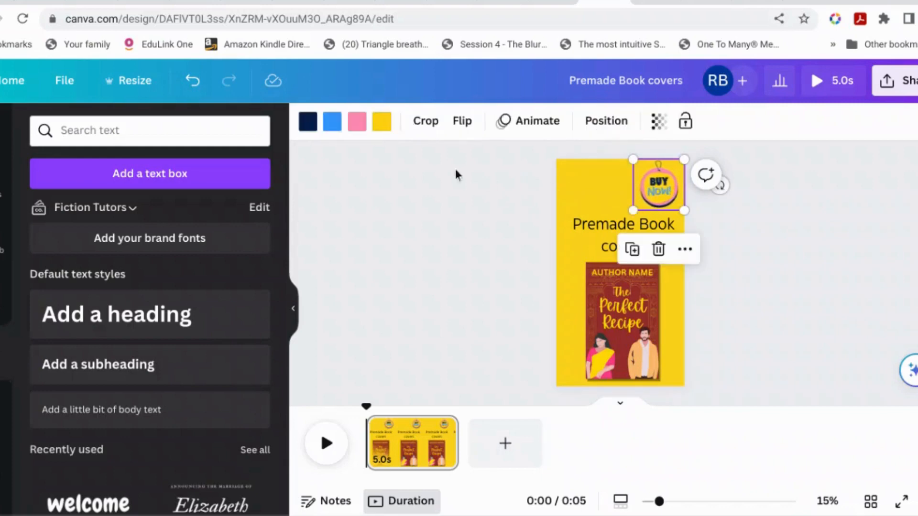
{"action": "left_click", "coordinate": [382, 122]}
{"action": "left_click", "coordinate": [56, 222]}
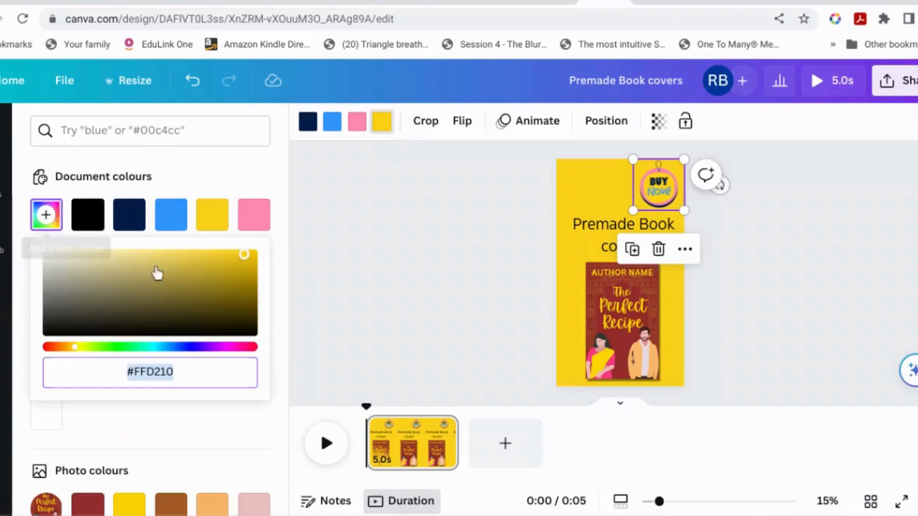
{"action": "left_click_drag", "start_coordinate": [242, 255], "coordinate": [125, 254]}
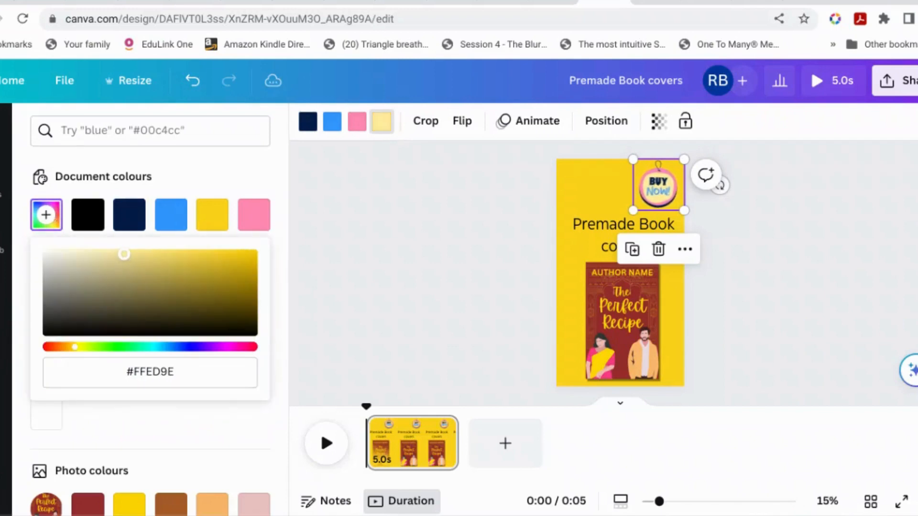
{"action": "left_click", "coordinate": [355, 255]}
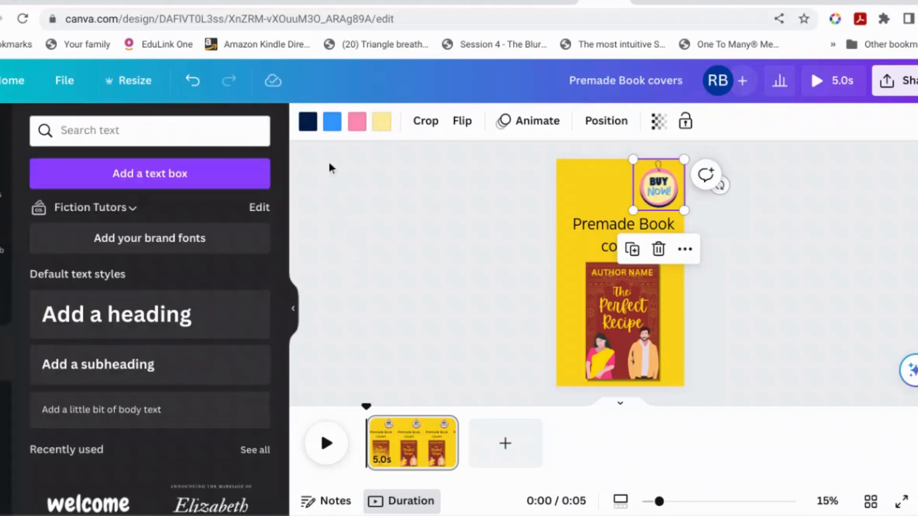
{"action": "left_click", "coordinate": [331, 129]}
{"action": "left_click", "coordinate": [164, 375]}
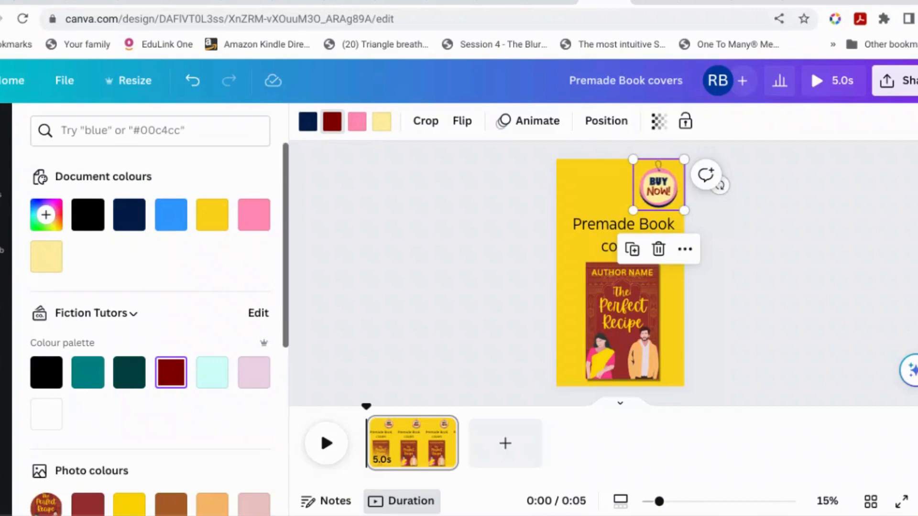
Change the pink of the "Buy Now!" sticker to the custom deeper shade #E85E8D
{"action": "left_click", "coordinate": [359, 126]}
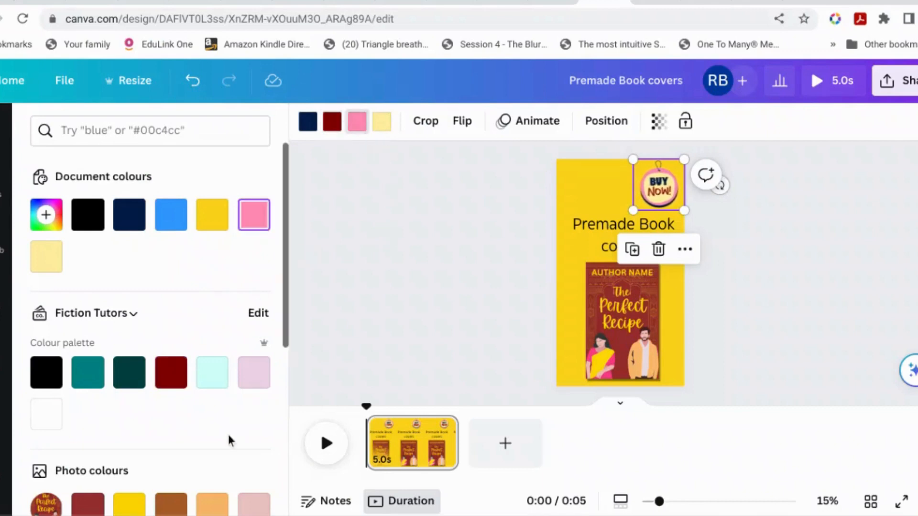
{"action": "scroll", "coordinate": [228, 432], "scroll_direction": "down", "scroll_amount": 1}
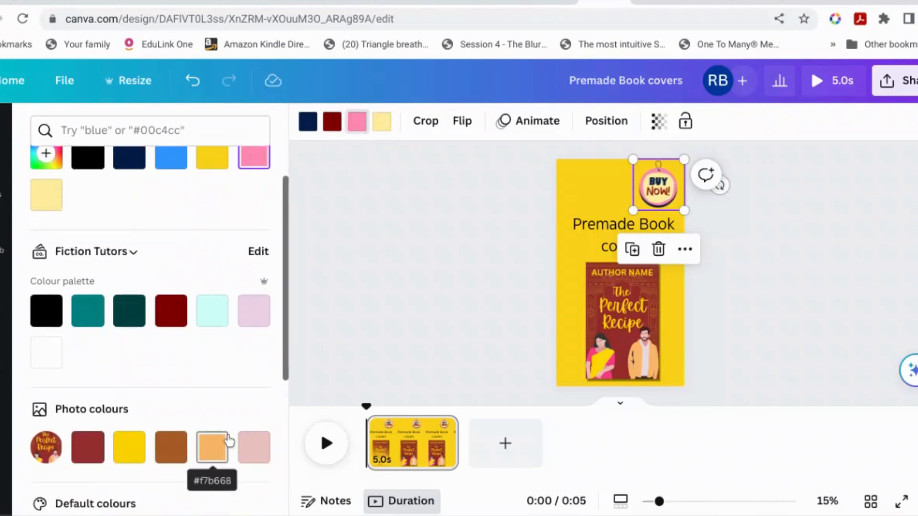
{"action": "scroll", "coordinate": [214, 245], "scroll_direction": "up", "scroll_amount": 1}
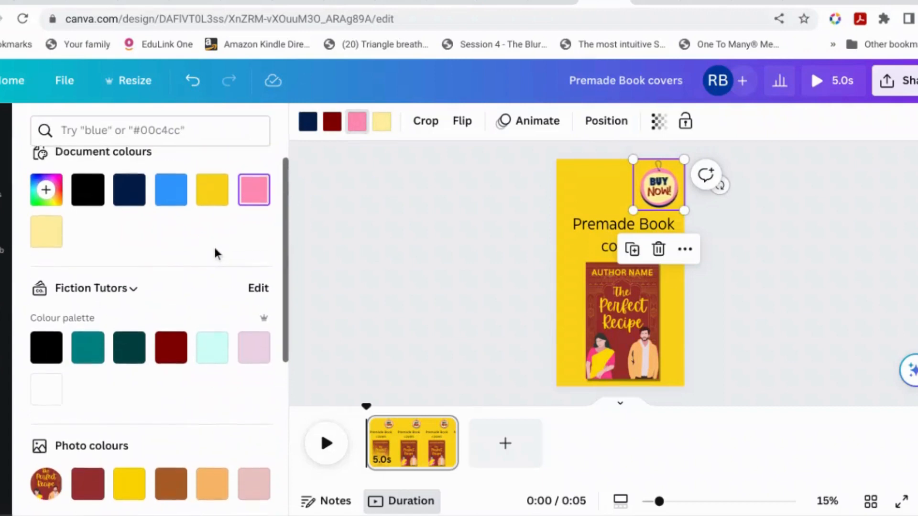
{"action": "left_click", "coordinate": [45, 214]}
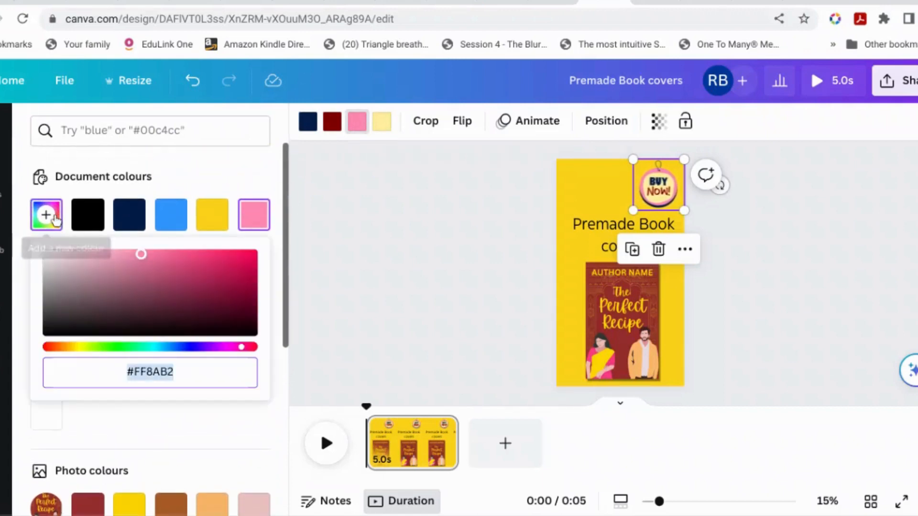
{"action": "left_click_drag", "start_coordinate": [143, 256], "coordinate": [169, 254]}
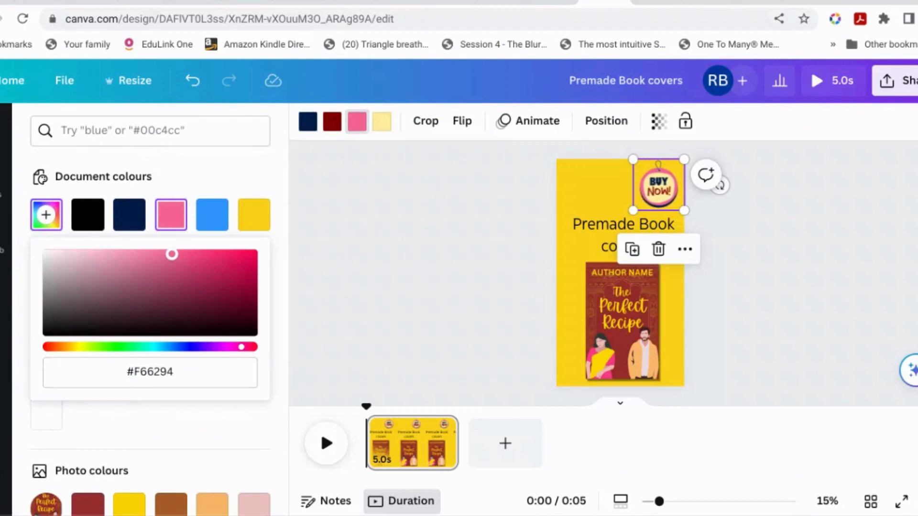
{"action": "left_click_drag", "start_coordinate": [178, 254], "coordinate": [171, 258]}
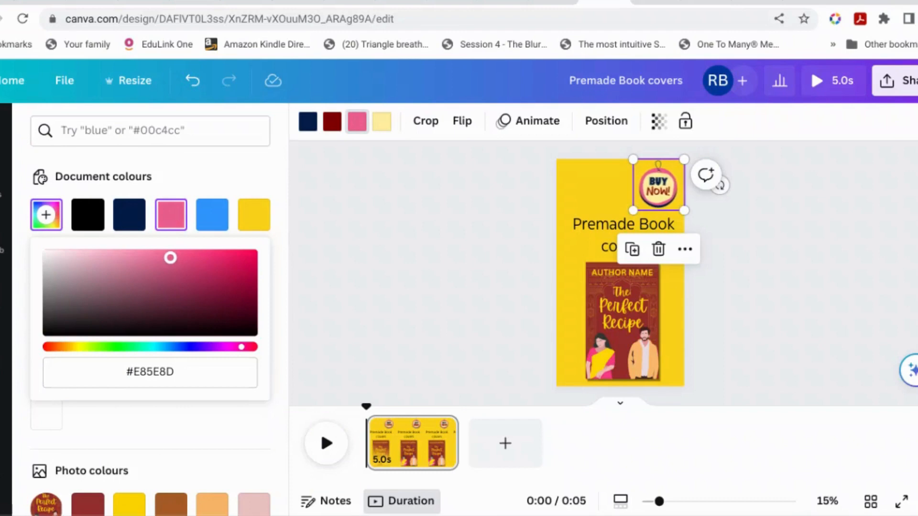
{"action": "left_click", "coordinate": [354, 264]}
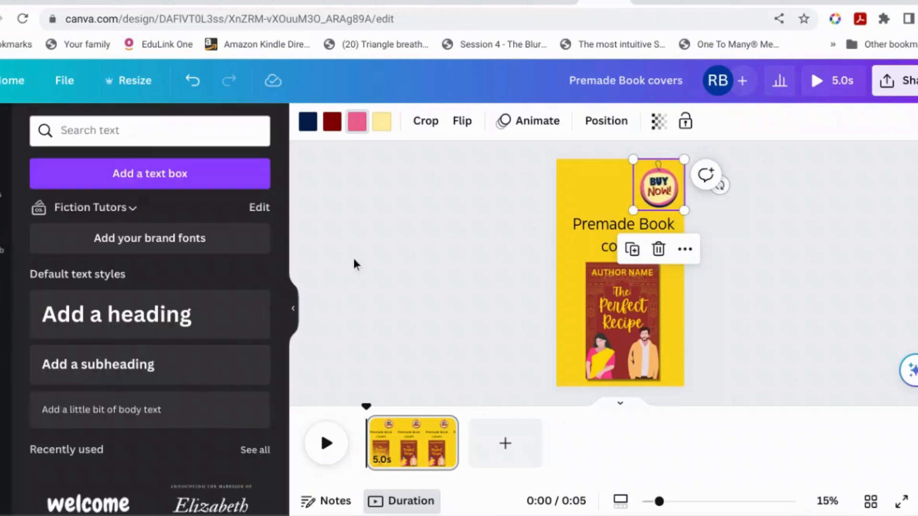
{"action": "left_click", "coordinate": [908, 297]}
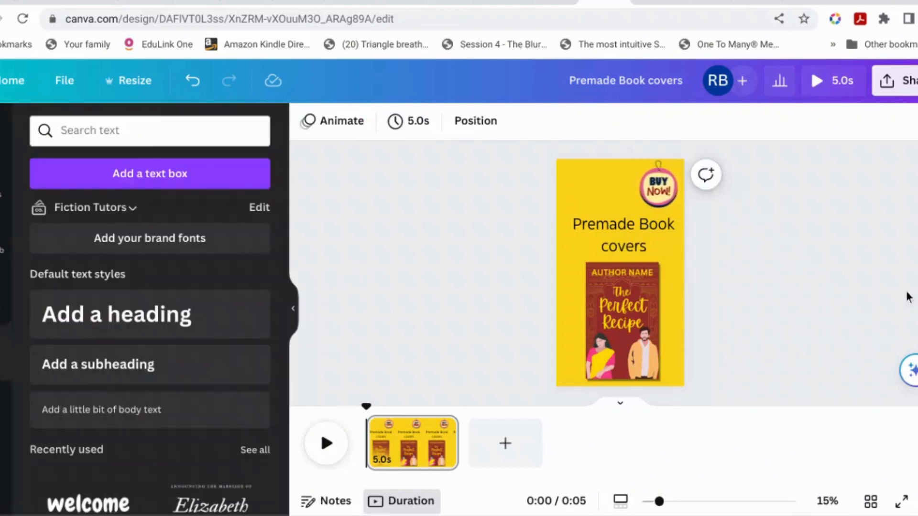
Duplicate the video page and delete the "Premade Book covers" text from the copy
{"action": "left_click", "coordinate": [421, 457]}
{"action": "right_click", "coordinate": [421, 458]}
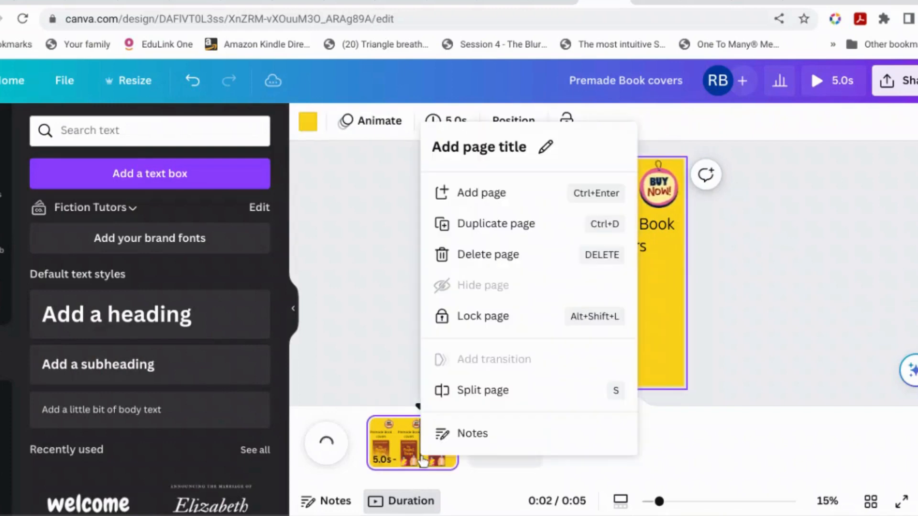
{"action": "left_click", "coordinate": [515, 228]}
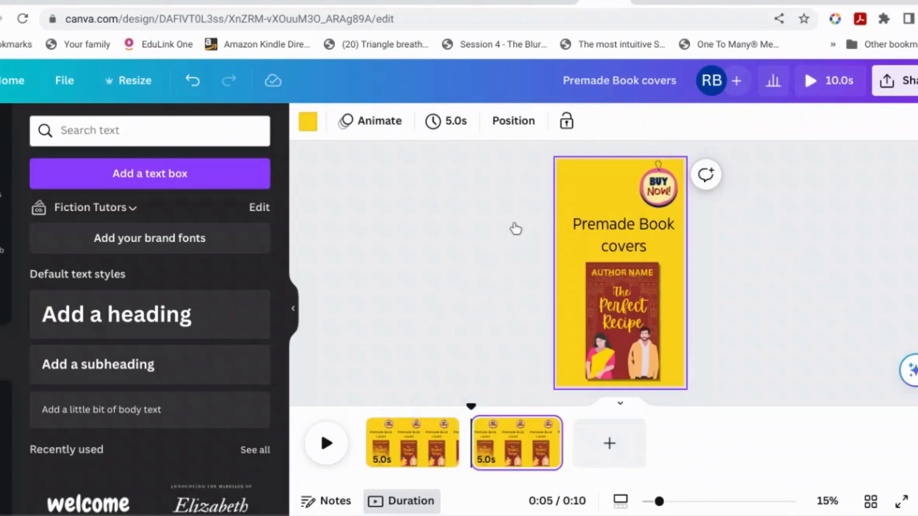
{"action": "left_click", "coordinate": [636, 231]}
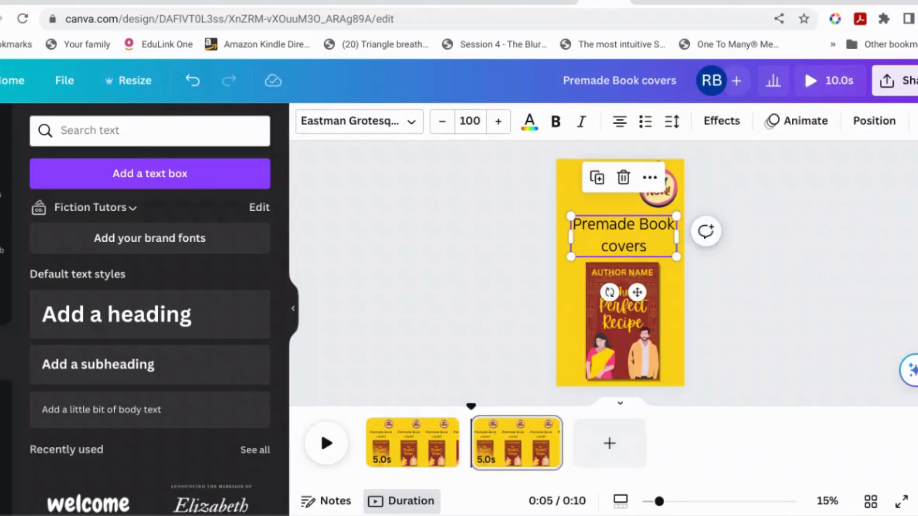
{"action": "key", "text": "Delete"}
Enlarge the "Buy Now!" sticker on the second page and centre it above the book cover
{"action": "left_click", "coordinate": [658, 196]}
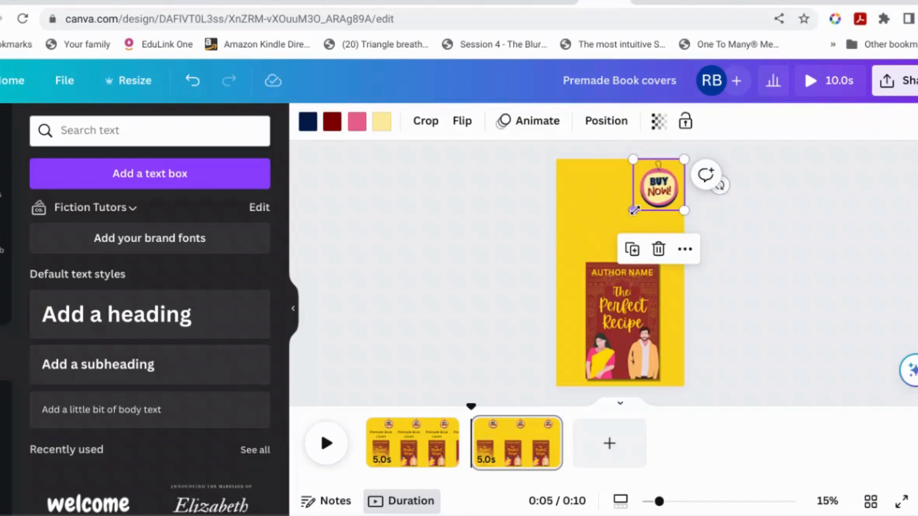
{"action": "left_click_drag", "start_coordinate": [602, 222], "coordinate": [591, 251]}
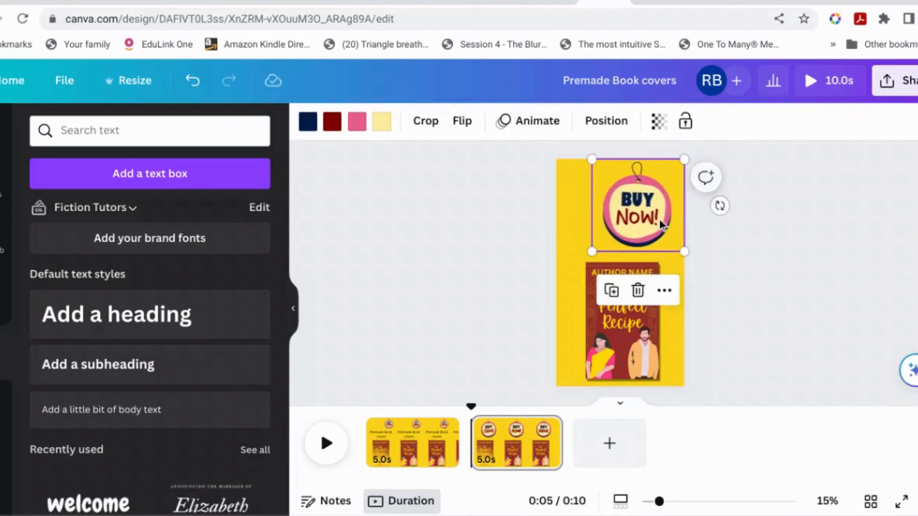
{"action": "left_click_drag", "start_coordinate": [641, 220], "coordinate": [619, 220]}
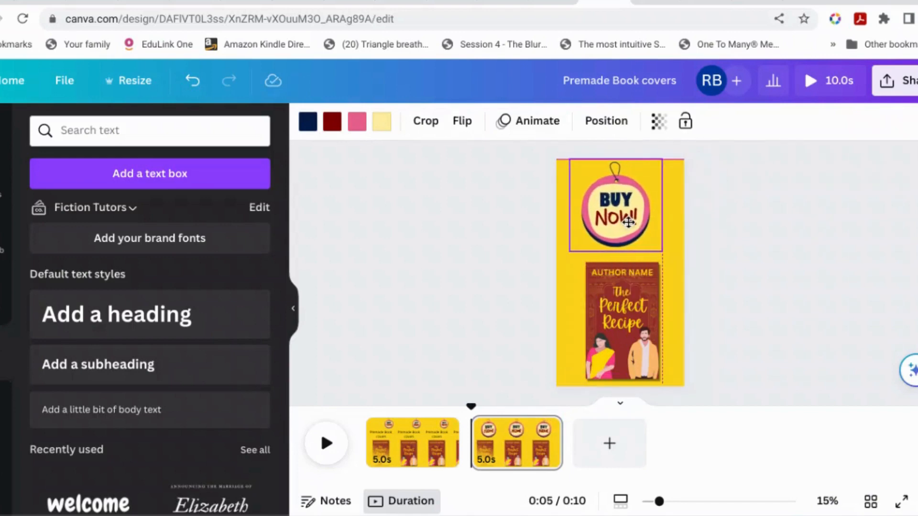
{"action": "left_click_drag", "start_coordinate": [625, 205], "coordinate": [630, 204]}
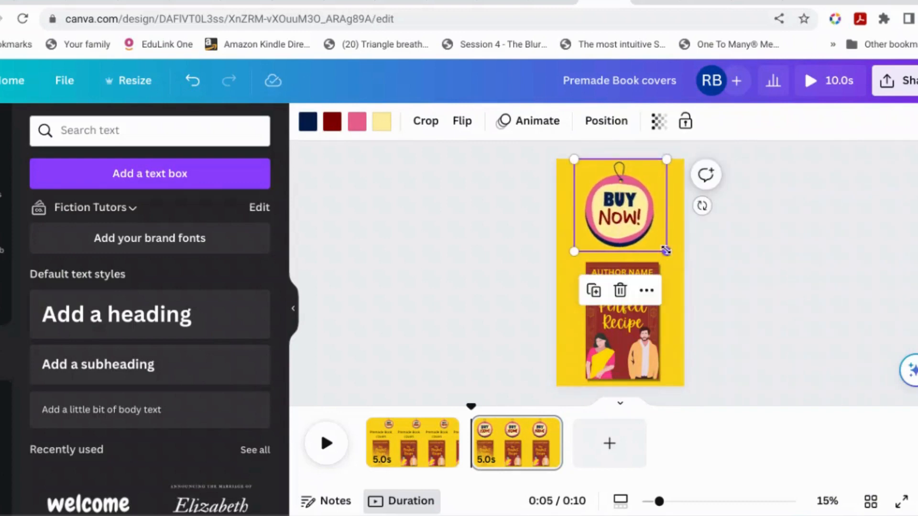
{"action": "left_click", "coordinate": [729, 275]}
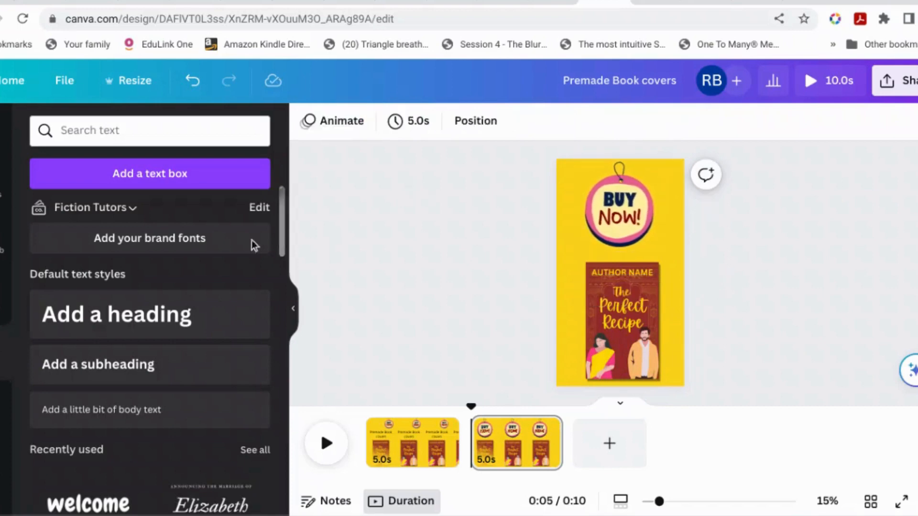
Add a heading reading "Link in description" and place it just above the book cover, over the sticker's lower edge
{"action": "left_click", "coordinate": [156, 324]}
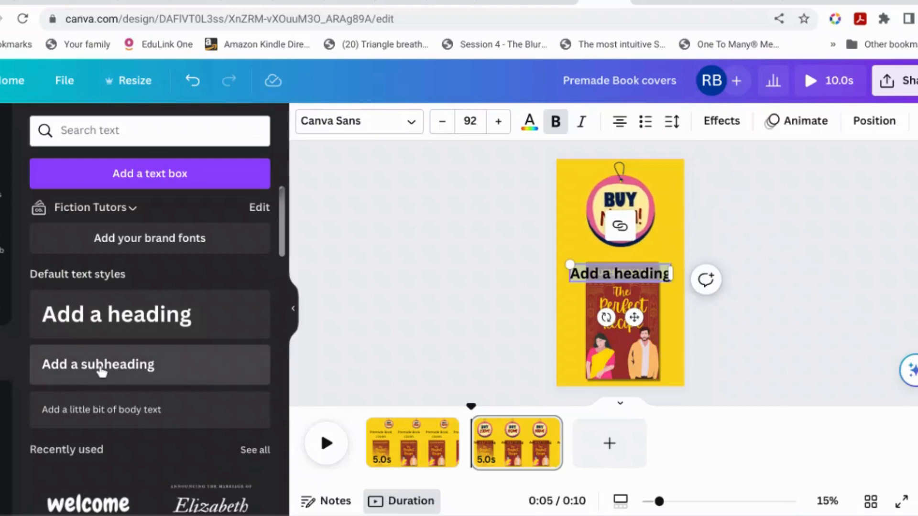
{"action": "type", "text": "Link in"}
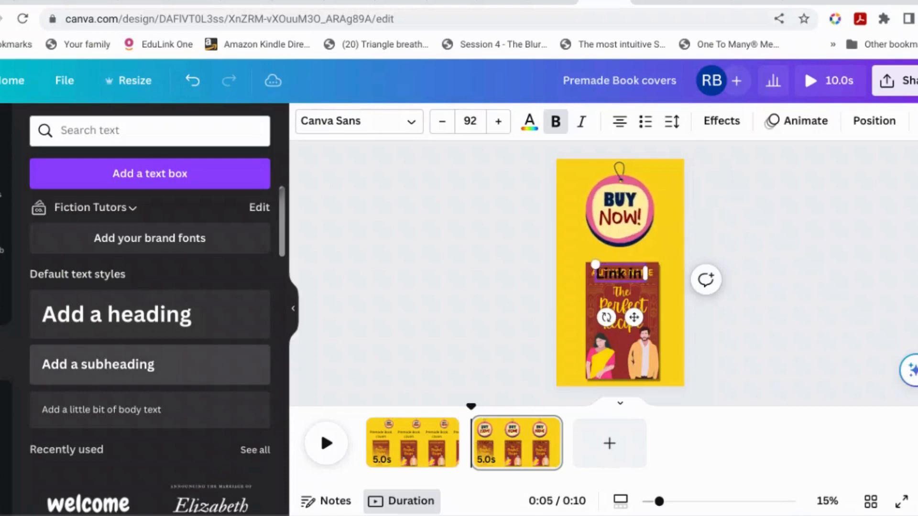
{"action": "type", "text": " despriptio"}
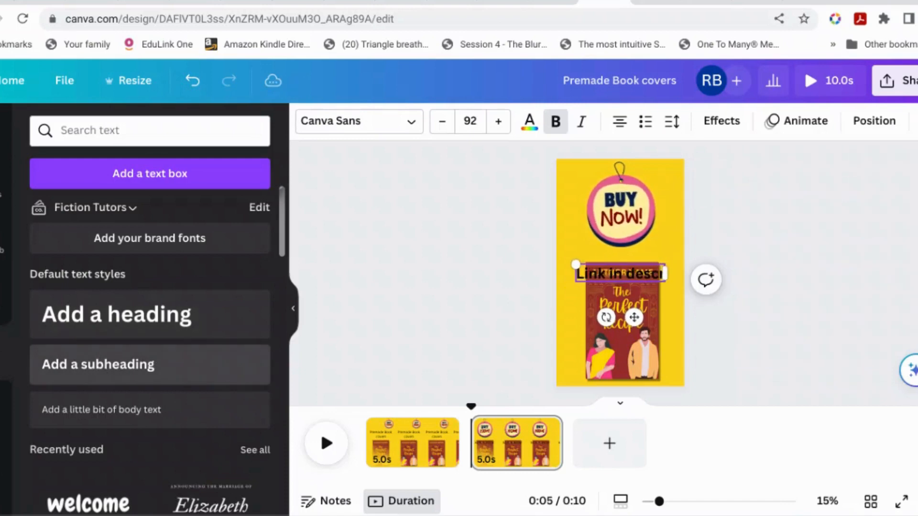
{"action": "type", "text": "n"}
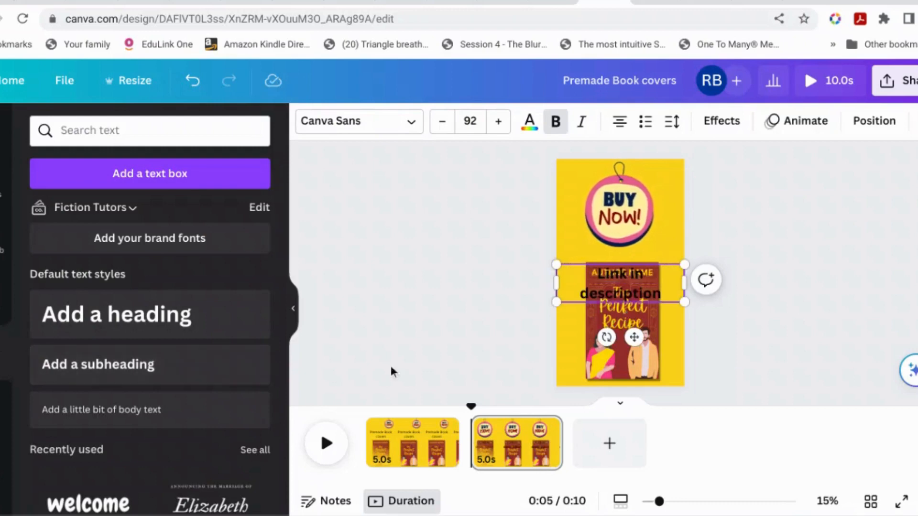
{"action": "left_click", "coordinate": [812, 348]}
{"action": "left_click", "coordinate": [633, 289]}
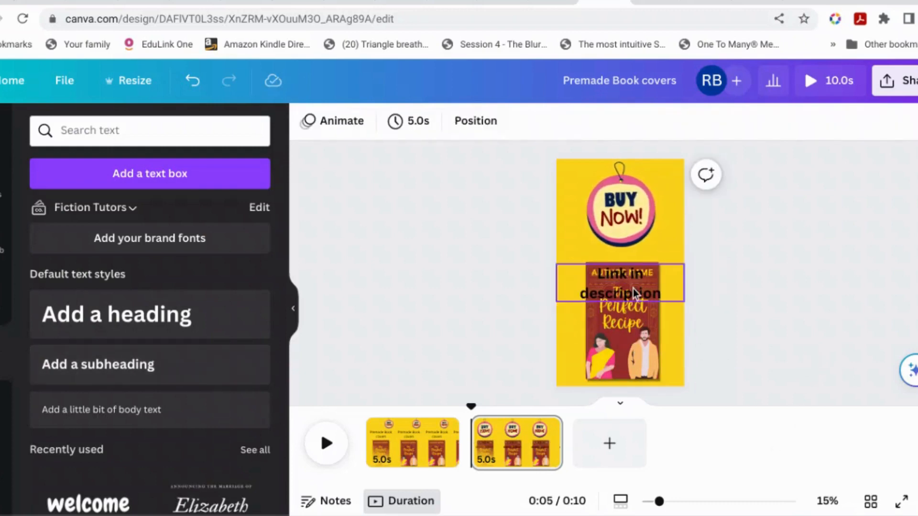
{"action": "left_click_drag", "start_coordinate": [632, 288], "coordinate": [634, 246]}
Apply the Background text effect to "Link in description" in the document's pale yellow
{"action": "left_click", "coordinate": [722, 122]}
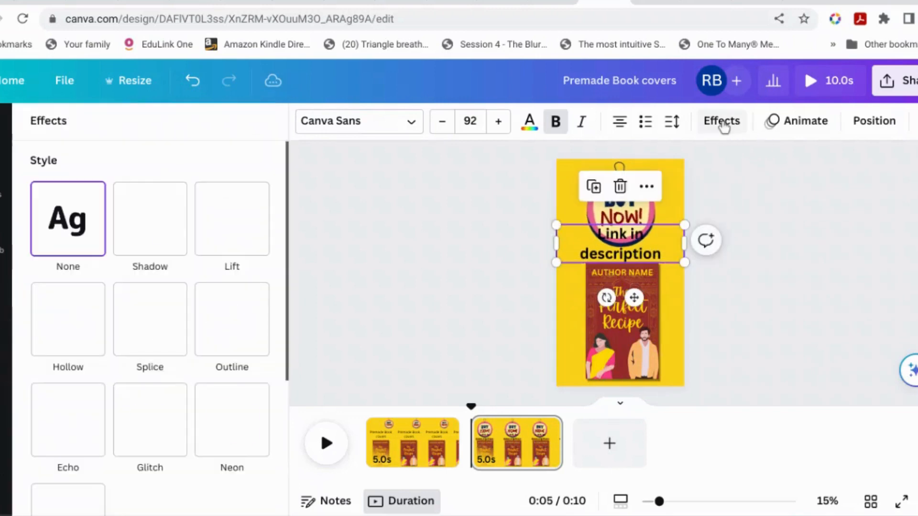
{"action": "scroll", "coordinate": [223, 379], "scroll_direction": "down", "scroll_amount": 4}
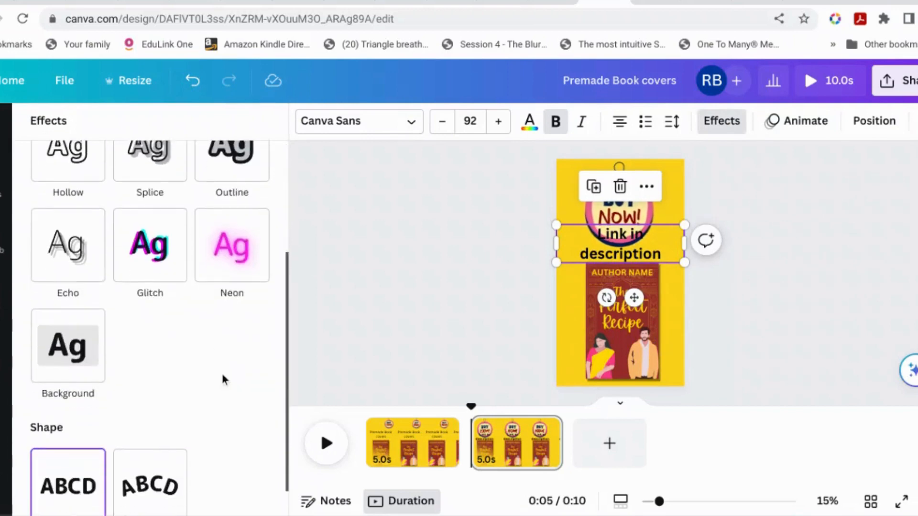
{"action": "left_click", "coordinate": [69, 340]}
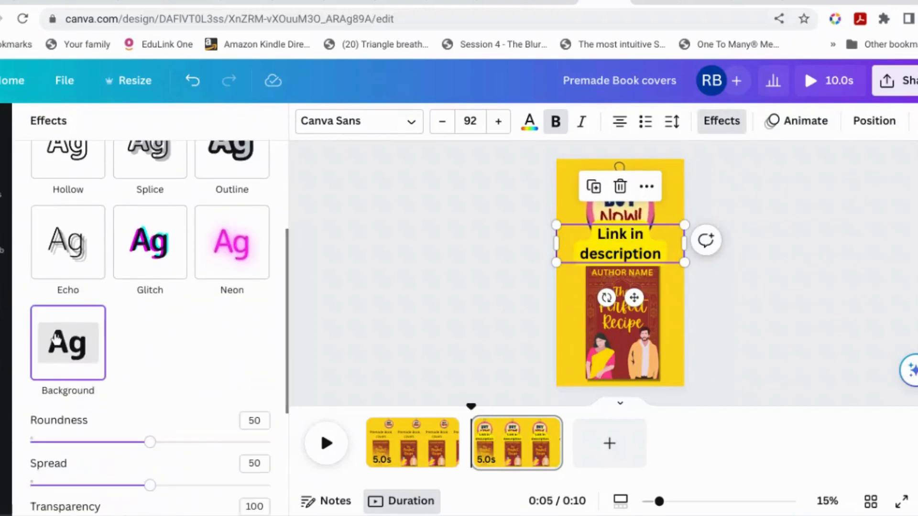
{"action": "scroll", "coordinate": [145, 421], "scroll_direction": "down", "scroll_amount": 2}
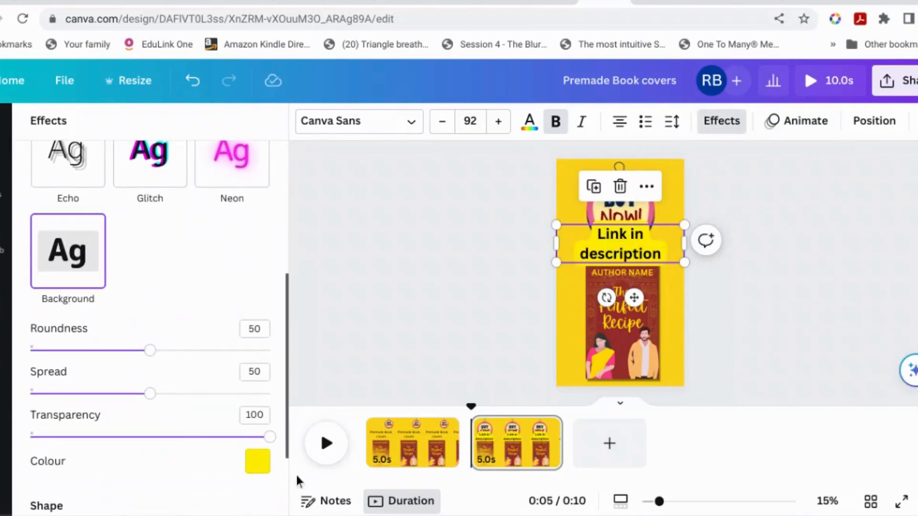
{"action": "left_click", "coordinate": [264, 464]}
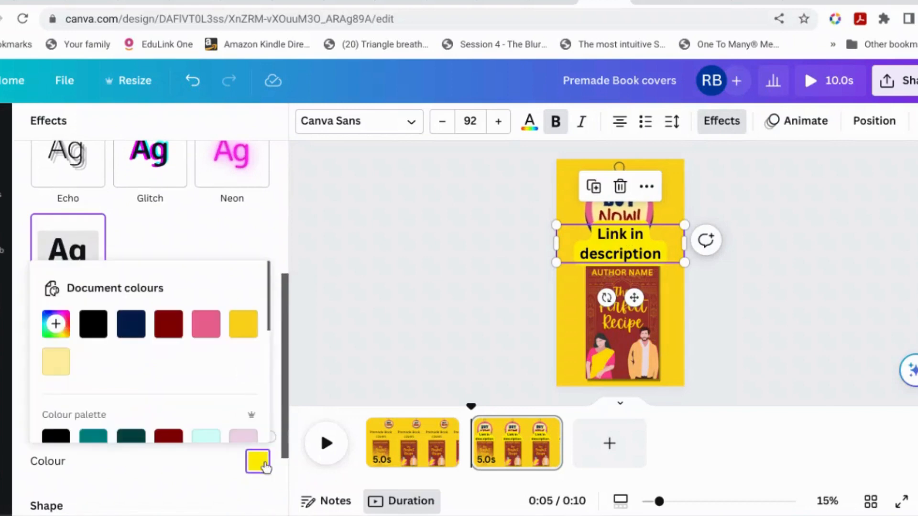
{"action": "scroll", "coordinate": [103, 344], "scroll_direction": "down", "scroll_amount": 1}
{"action": "left_click", "coordinate": [56, 345]}
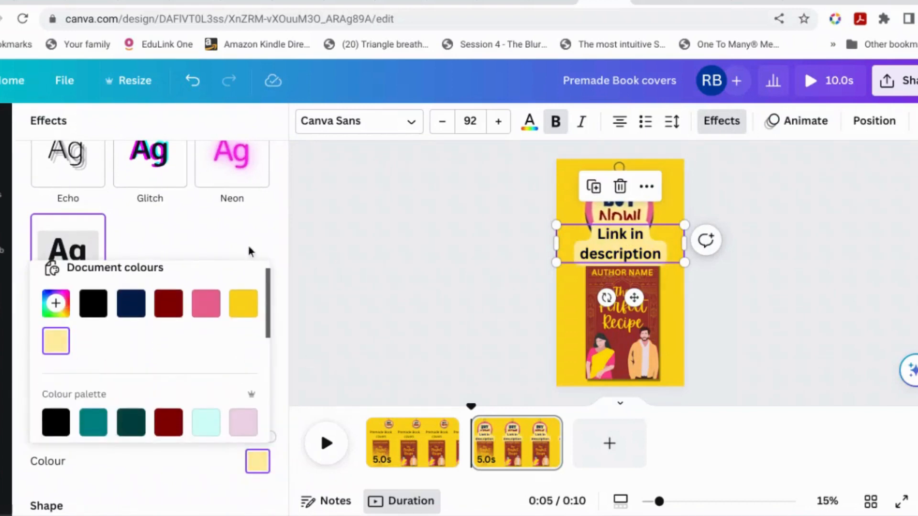
{"action": "left_click", "coordinate": [238, 246]}
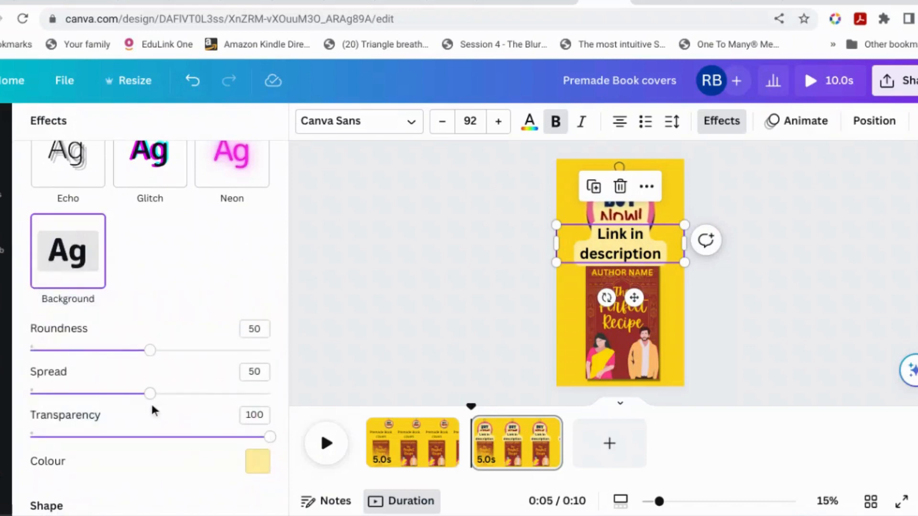
{"action": "left_click", "coordinate": [368, 336]}
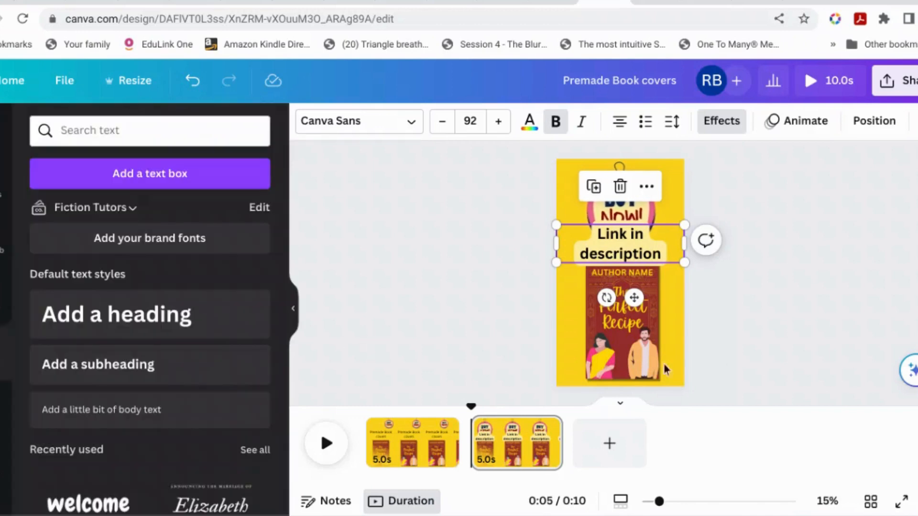
{"action": "right_click", "coordinate": [643, 243]}
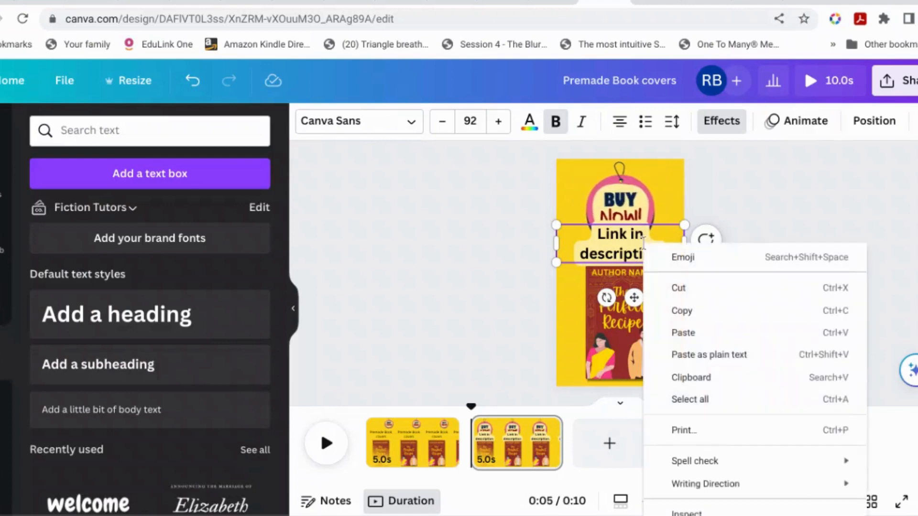
{"action": "left_click", "coordinate": [607, 259]}
{"action": "right_click", "coordinate": [607, 259]}
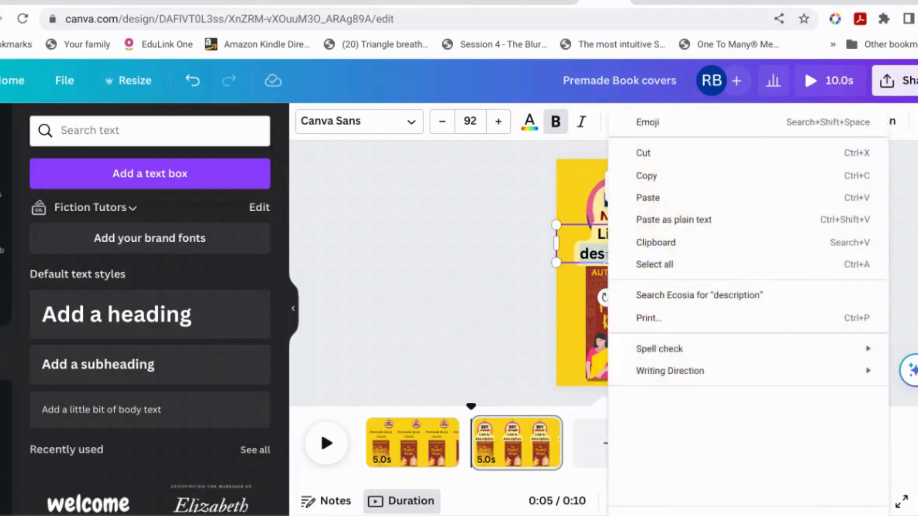
{"action": "left_click", "coordinate": [487, 264]}
{"action": "left_click", "coordinate": [801, 283]}
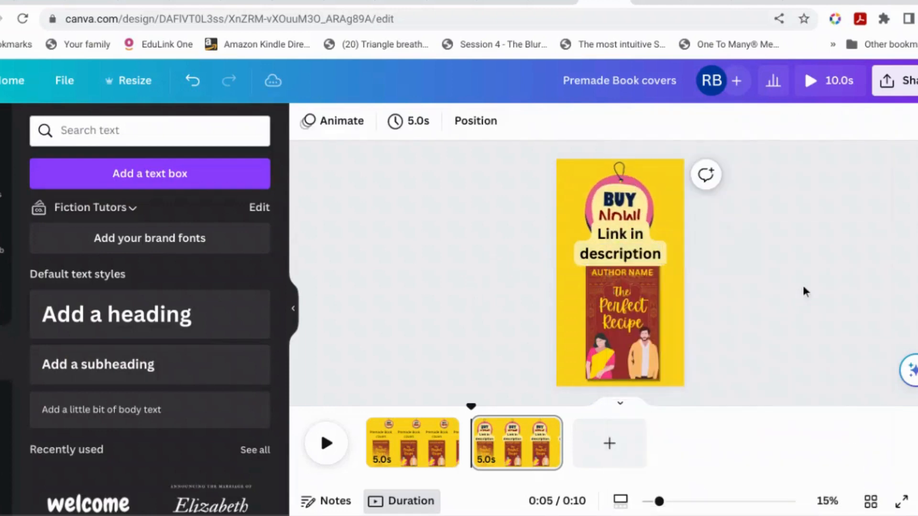
Show the timing of the "Link in description" text and trim its start so it plays only for the last 1.9 seconds of the page
{"action": "left_click", "coordinate": [599, 250]}
{"action": "right_click", "coordinate": [598, 255]}
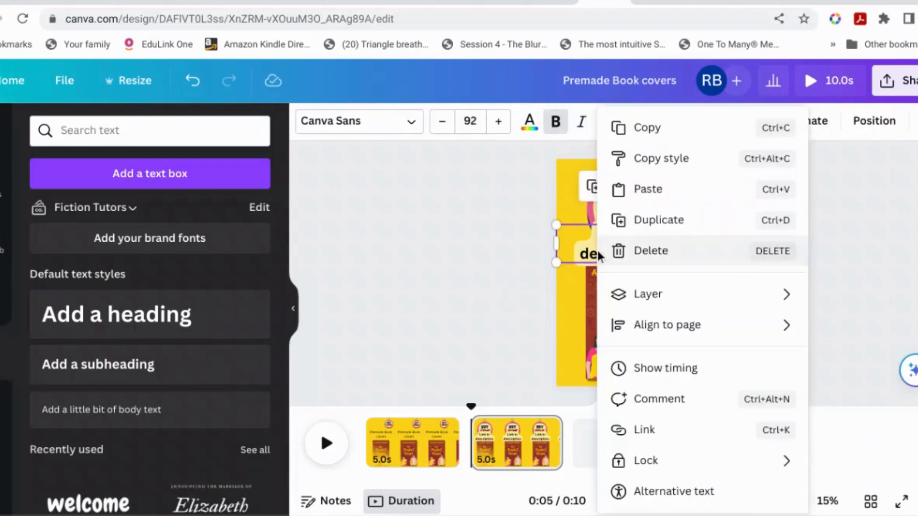
{"action": "left_click", "coordinate": [640, 372]}
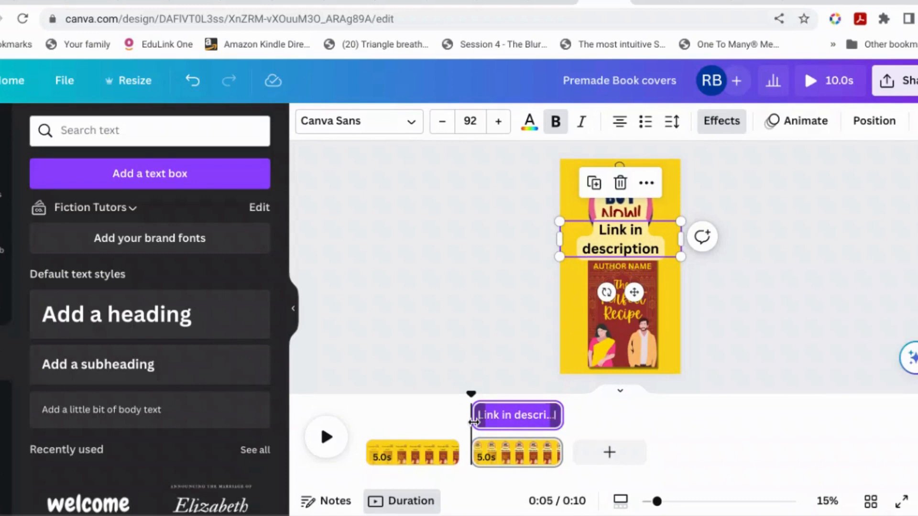
{"action": "left_click_drag", "start_coordinate": [473, 421], "coordinate": [533, 420]}
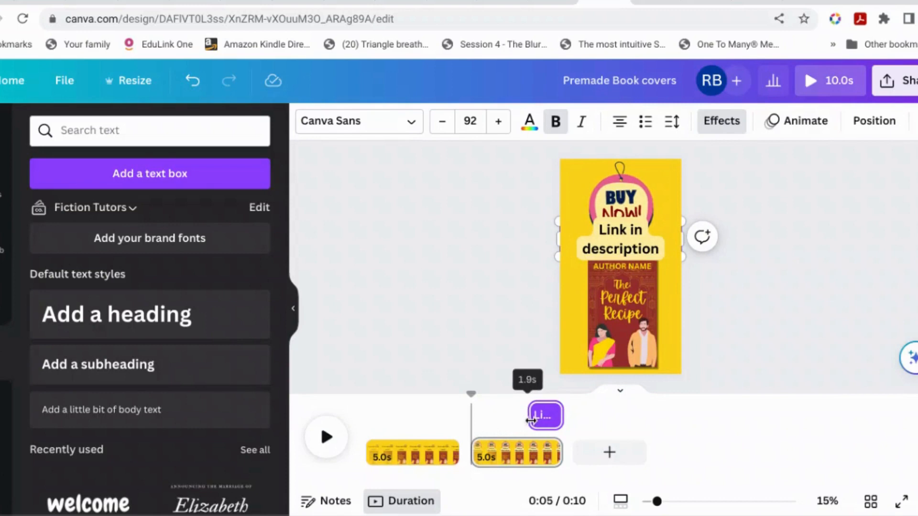
{"action": "left_click", "coordinate": [804, 377]}
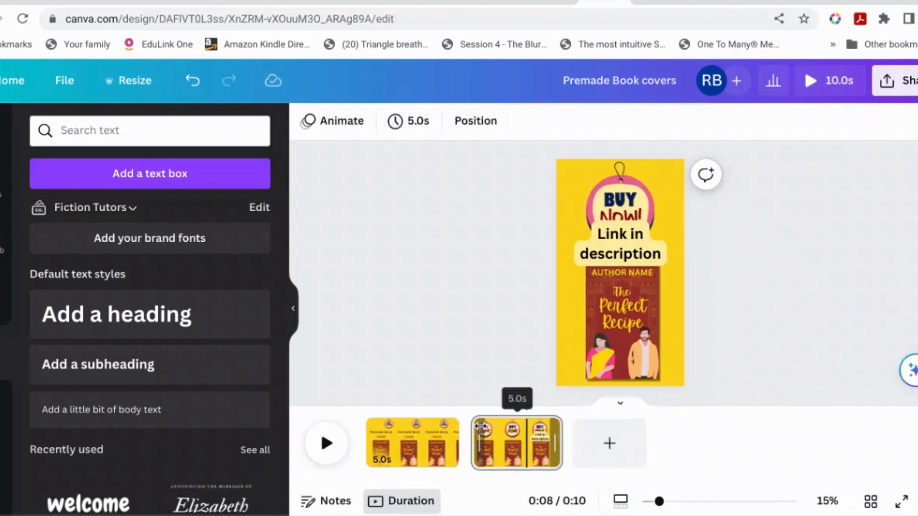
Trim the start of the second page to a length of 4.5 seconds and shorten the first page to 2.0 seconds
{"action": "left_click_drag", "start_coordinate": [474, 425], "coordinate": [488, 424]}
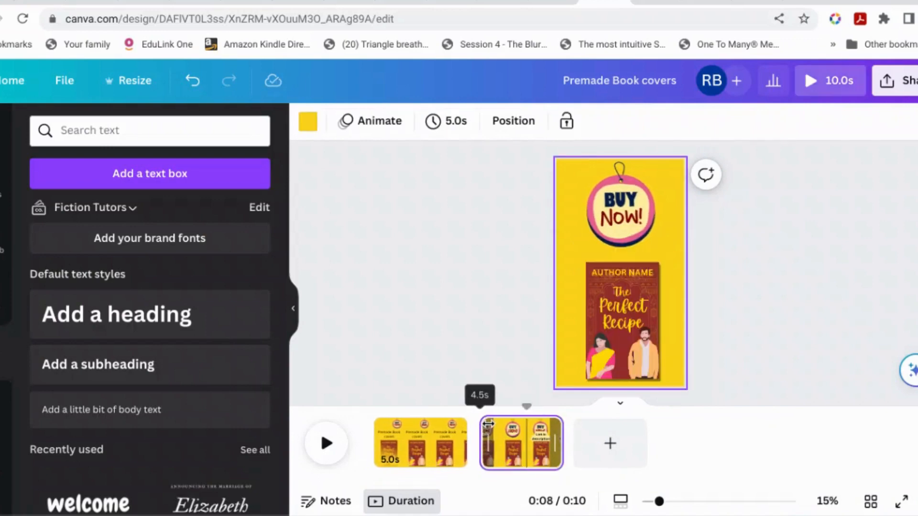
{"action": "left_click", "coordinate": [458, 443]}
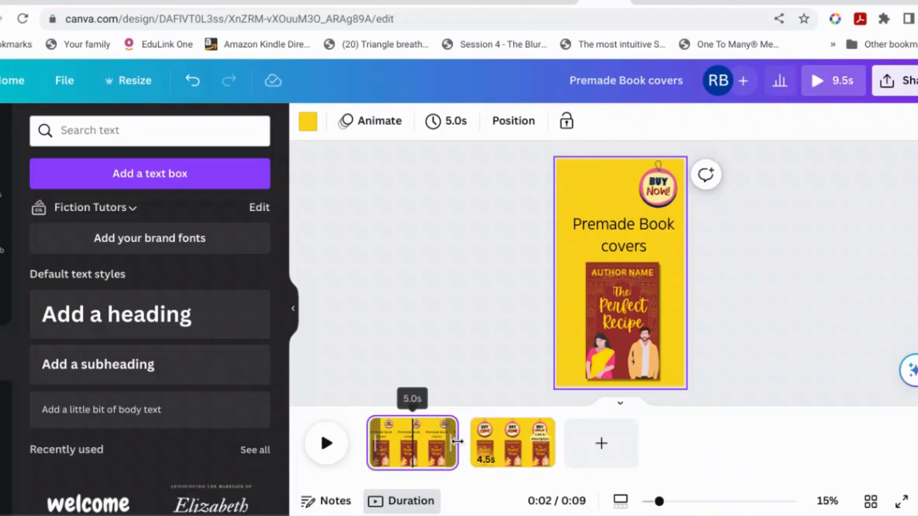
{"action": "left_click_drag", "start_coordinate": [458, 442], "coordinate": [398, 433]}
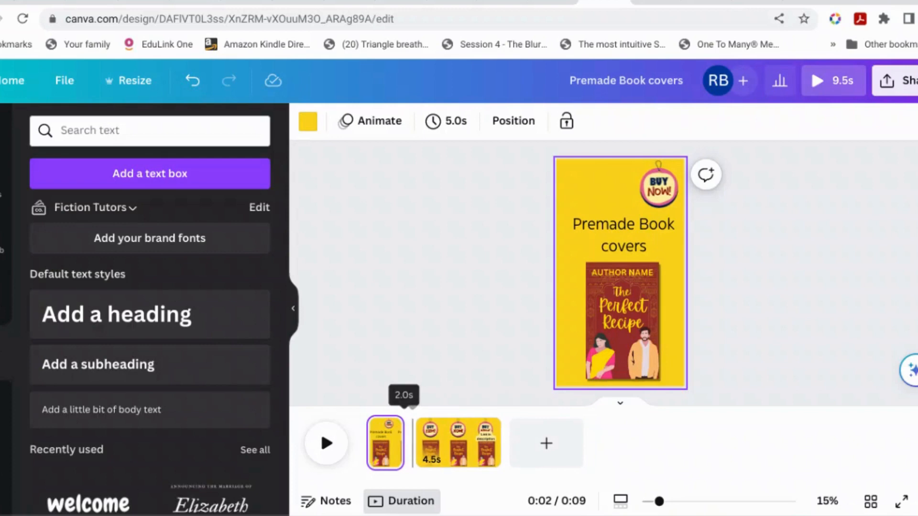
{"action": "left_click_drag", "start_coordinate": [398, 433], "coordinate": [399, 432]}
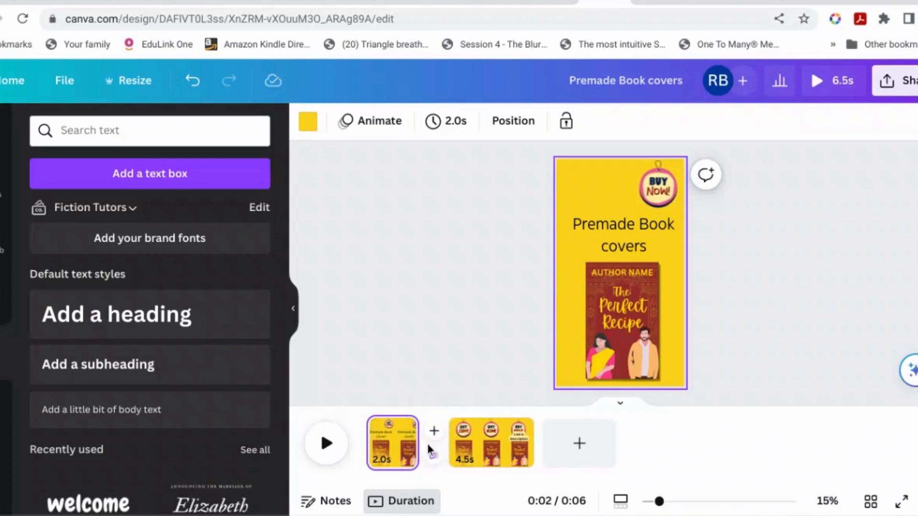
Add a Match & Move transition between the first and second pages
{"action": "left_click", "coordinate": [433, 456]}
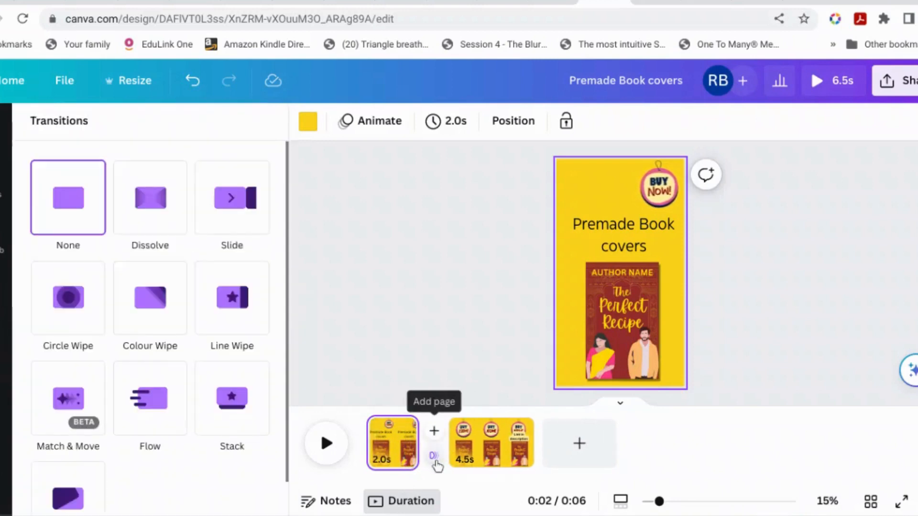
{"action": "scroll", "coordinate": [110, 363], "scroll_direction": "down", "scroll_amount": 1}
{"action": "left_click", "coordinate": [72, 379]}
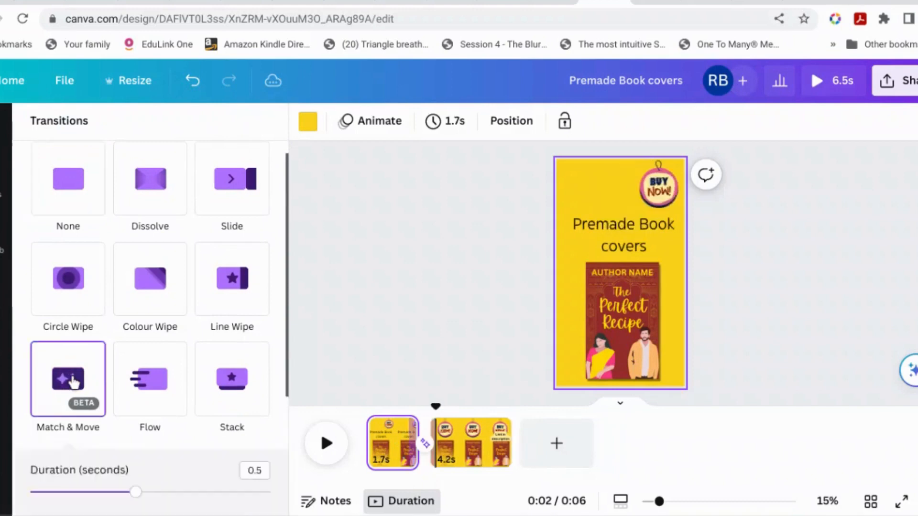
{"action": "scroll", "coordinate": [73, 383], "scroll_direction": "down", "scroll_amount": 1}
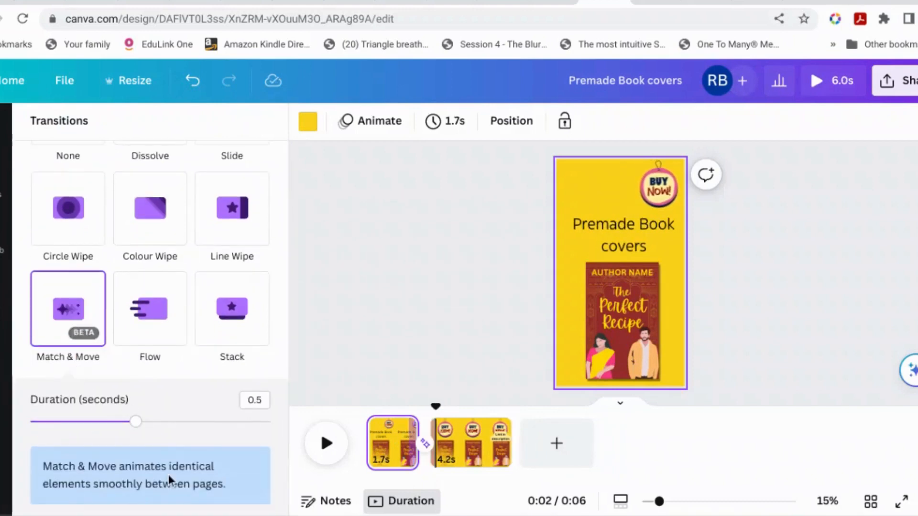
{"action": "left_click", "coordinate": [422, 351]}
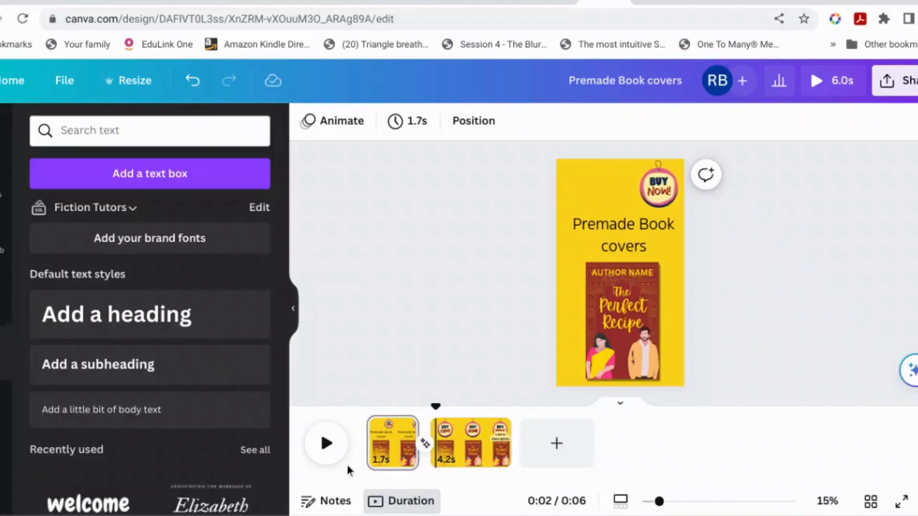
Play the video from the beginning to check the transition and the timing of the text
{"action": "left_click", "coordinate": [316, 446]}
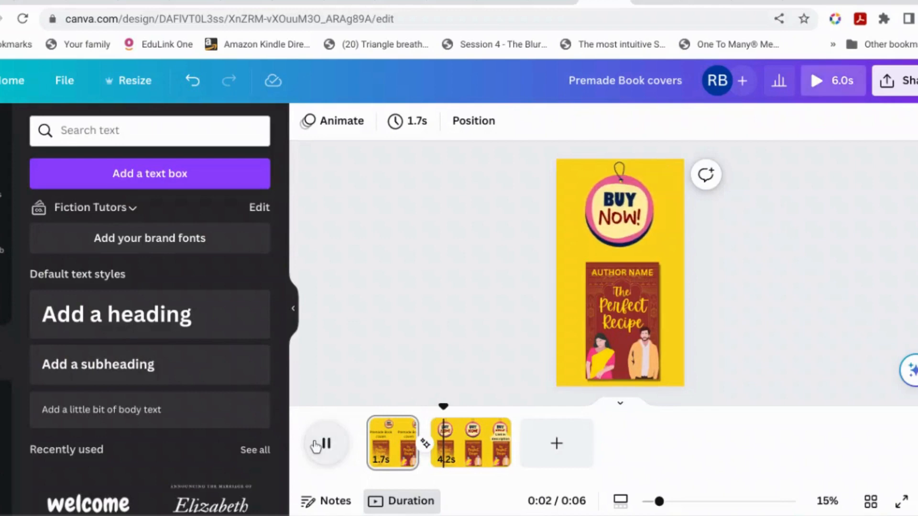
{"action": "left_click", "coordinate": [325, 443]}
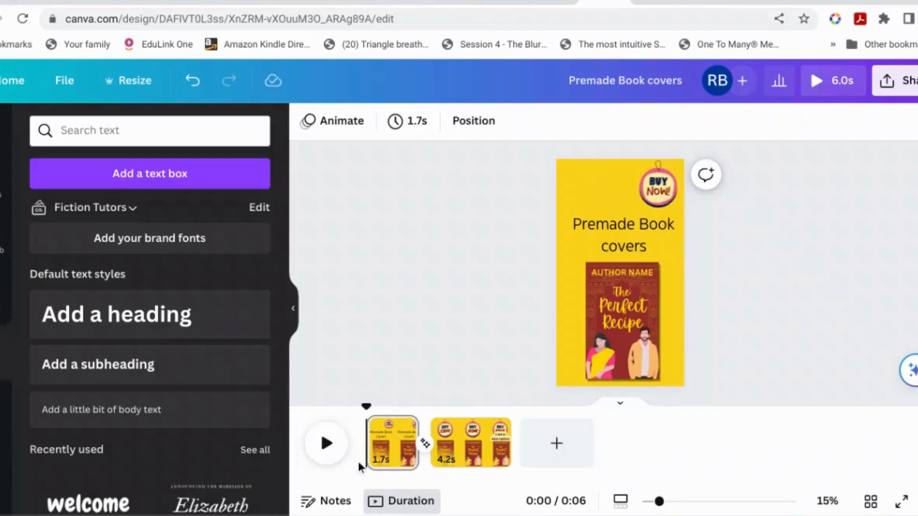
{"action": "left_click", "coordinate": [327, 445]}
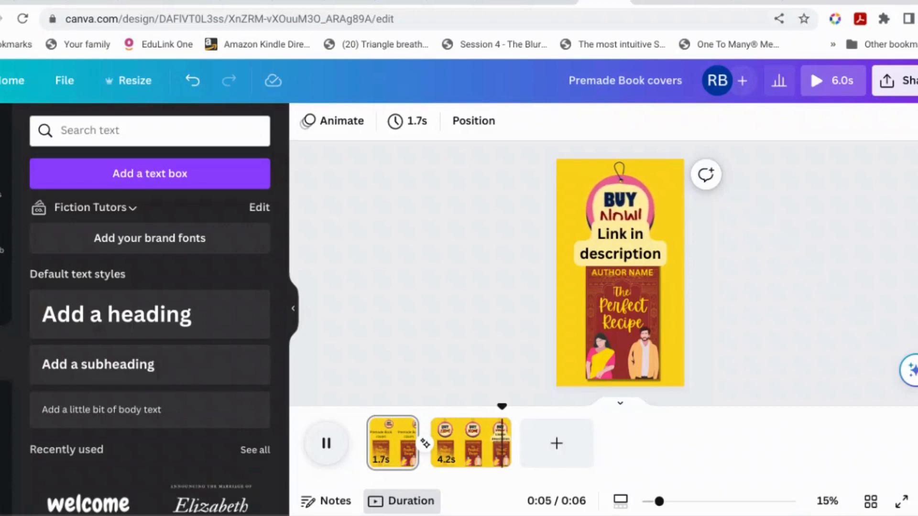
Trim the start of the second page to a length of 3.5 seconds and replay the whole video
{"action": "left_click", "coordinate": [431, 432]}
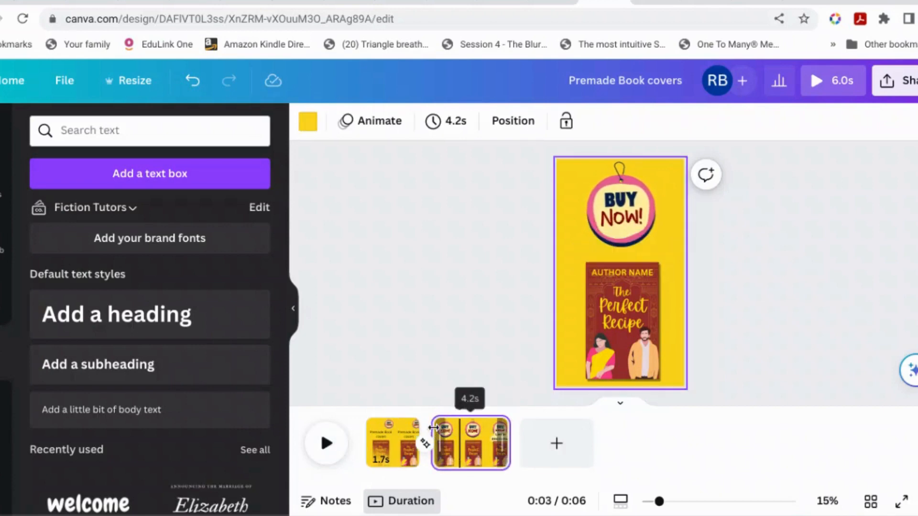
{"action": "left_click_drag", "start_coordinate": [438, 428], "coordinate": [448, 429]}
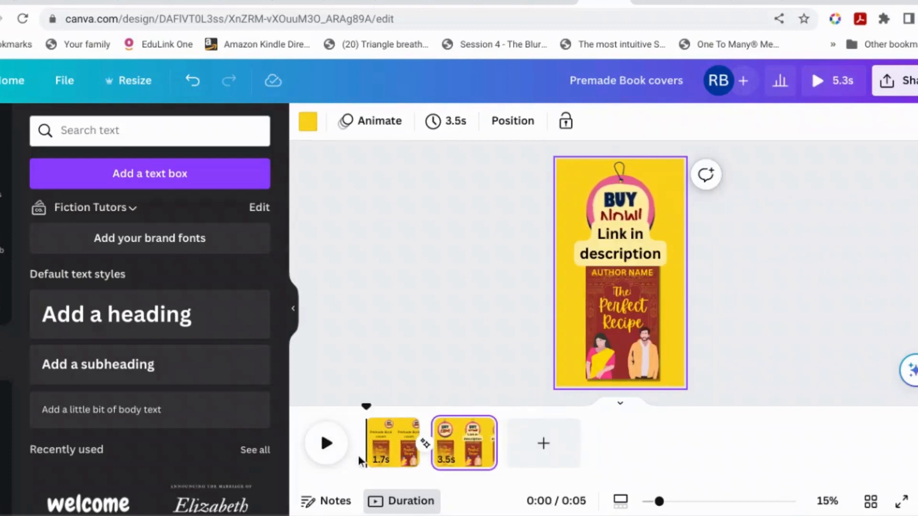
{"action": "left_click", "coordinate": [330, 447]}
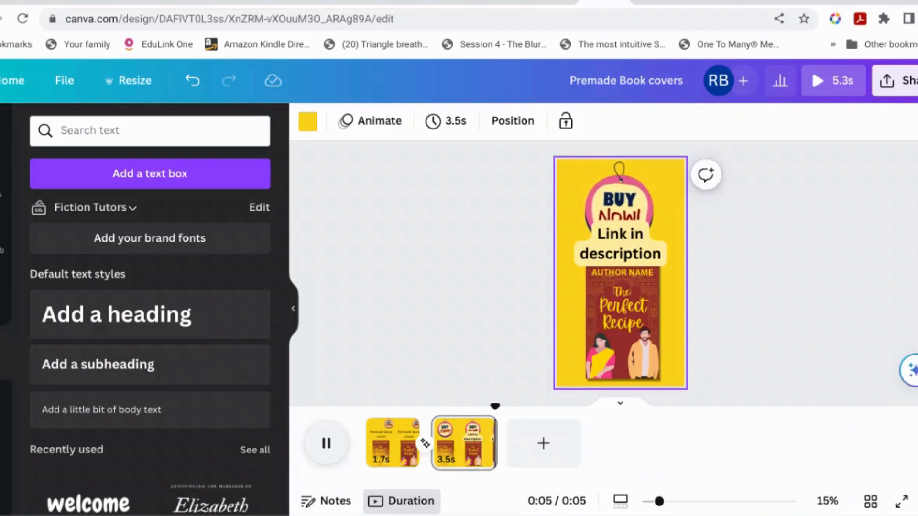
{"action": "left_click", "coordinate": [790, 355]}
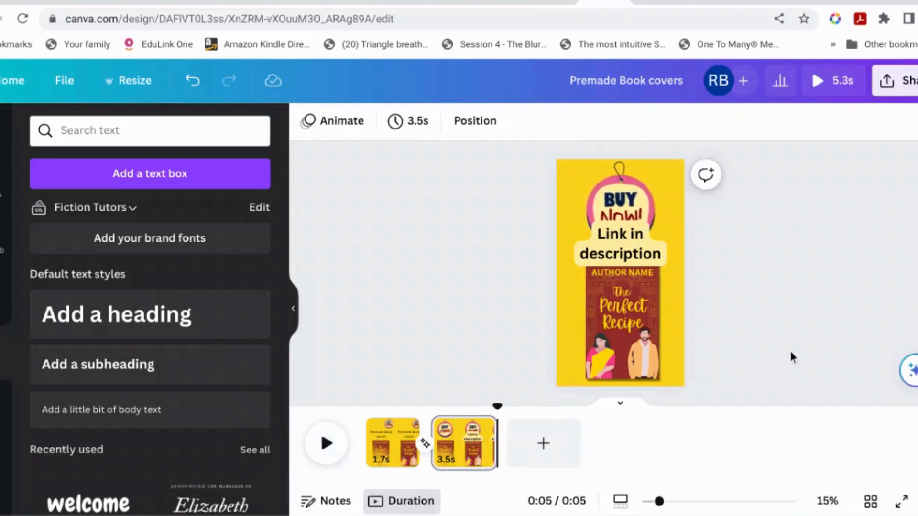